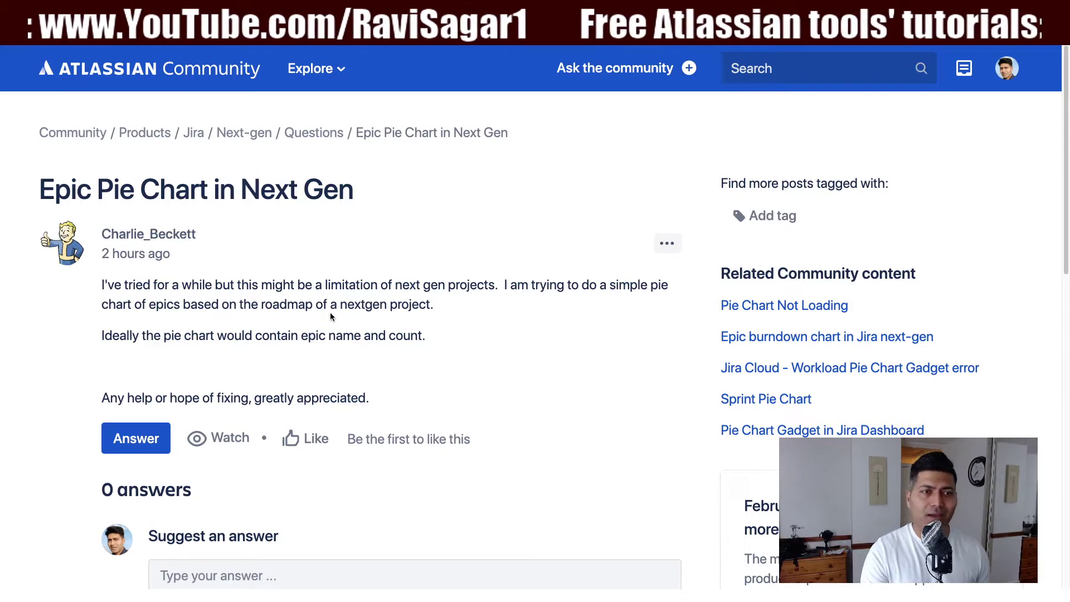
# Step: Leave the Community question about epic pie charts for the Campaign 4 epic (CT-7) in Jira
pyautogui.hotkey('ctrl', 'Tab')
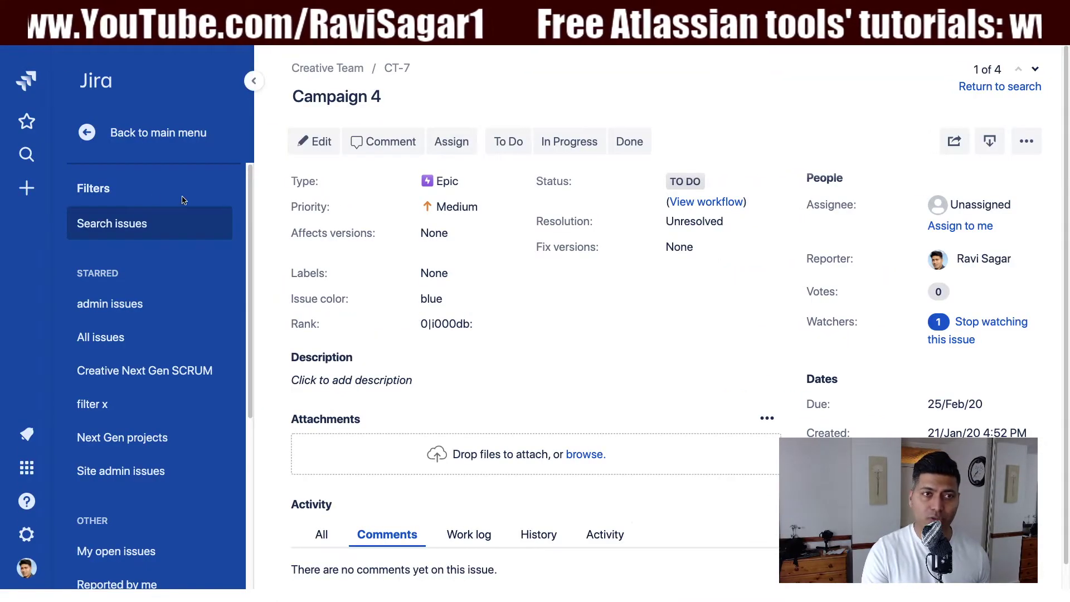
# Step: Go from the Creative Team project to its roadmap listing the Campaign 1–4 epics
pyautogui.click(317, 74)
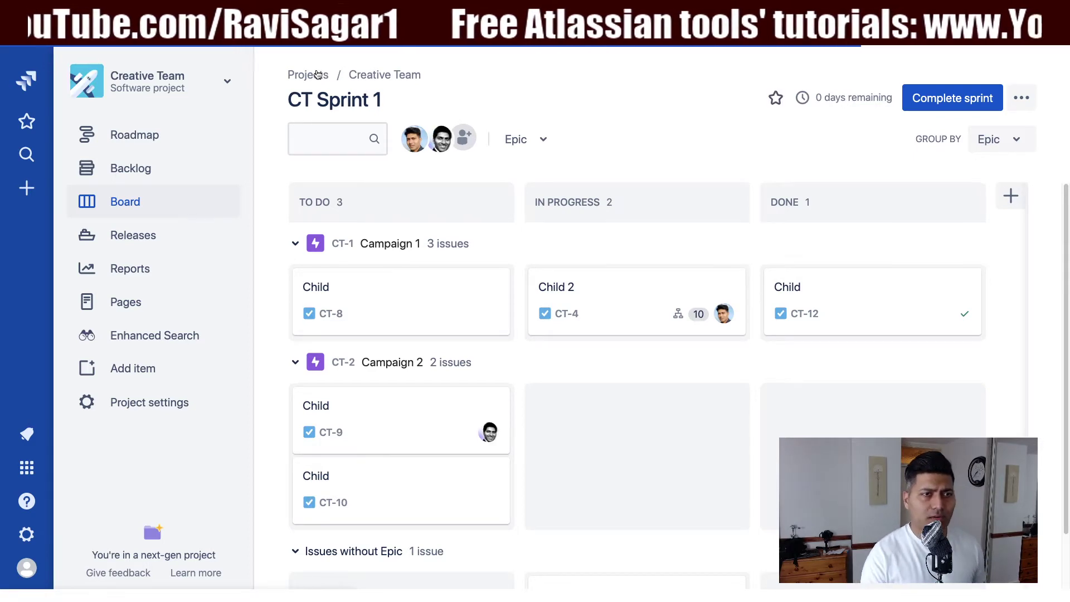
pyautogui.click(167, 144)
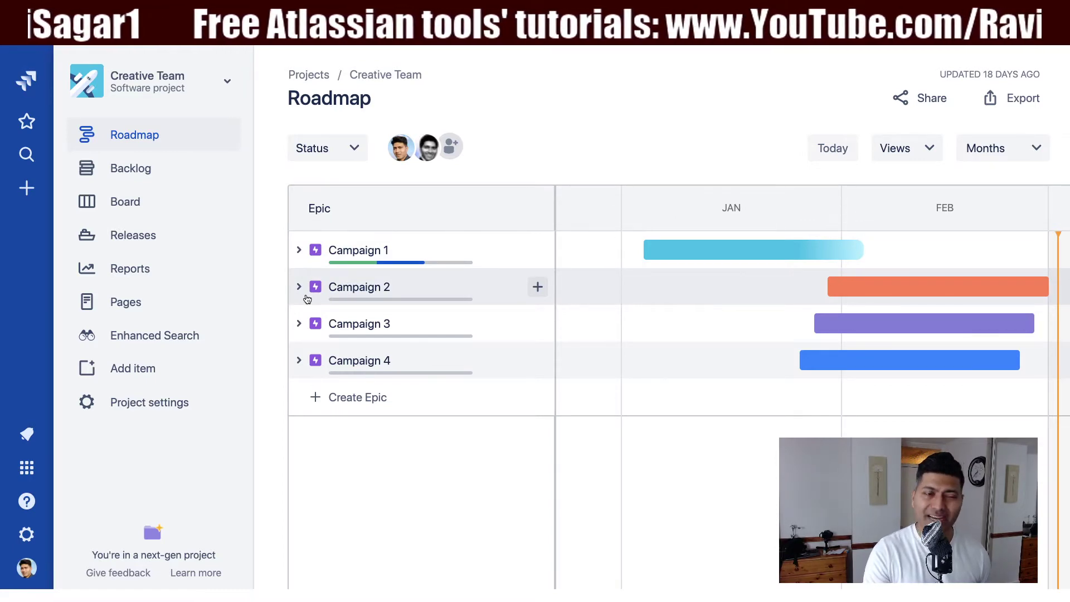
pyautogui.click(300, 251)
pyautogui.click(299, 252)
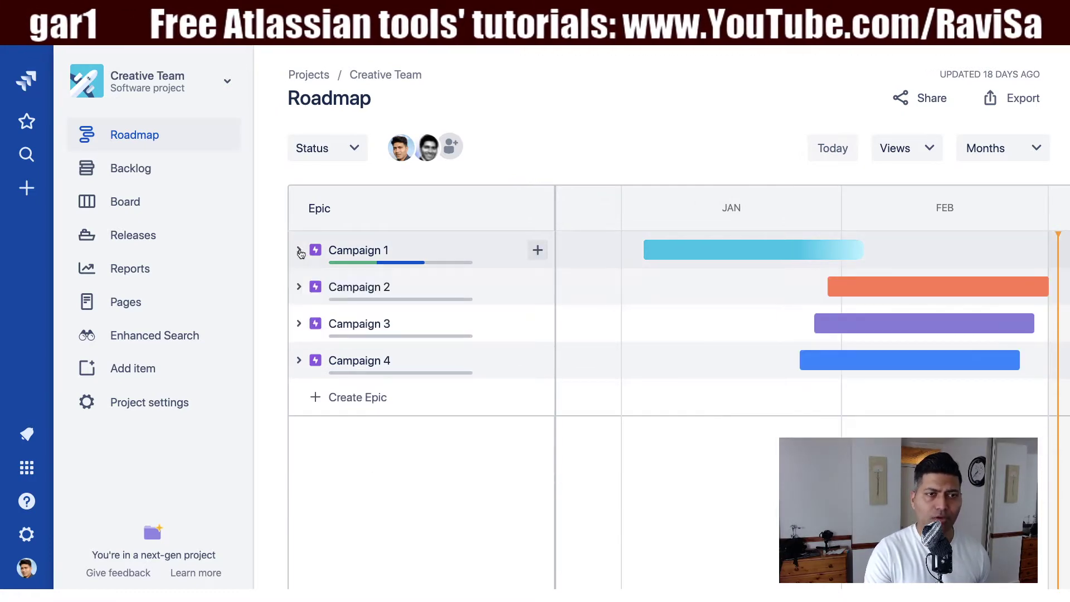
pyautogui.click(299, 287)
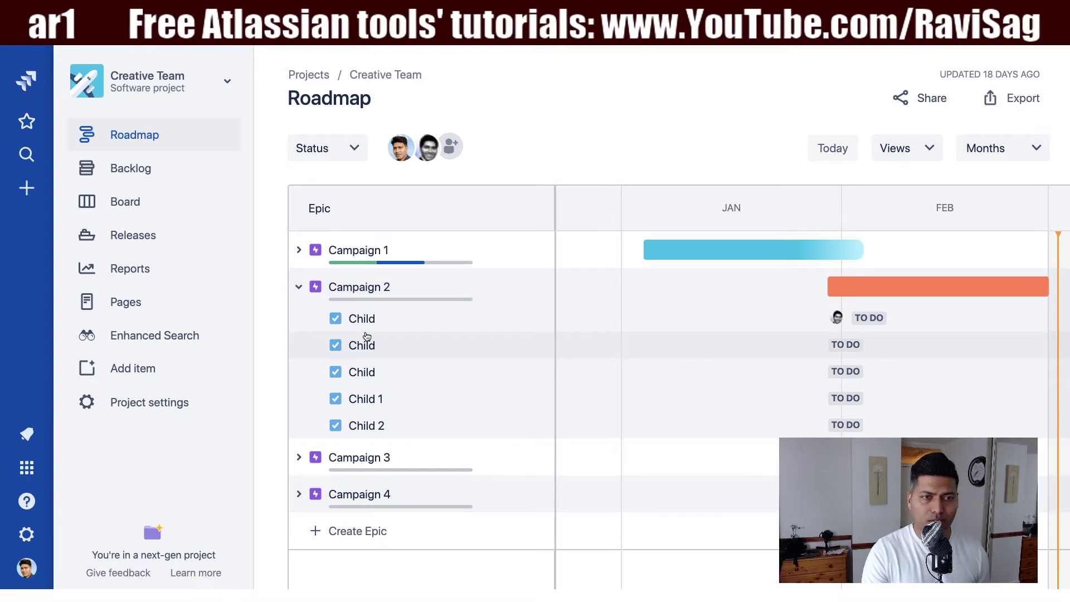
pyautogui.click(299, 288)
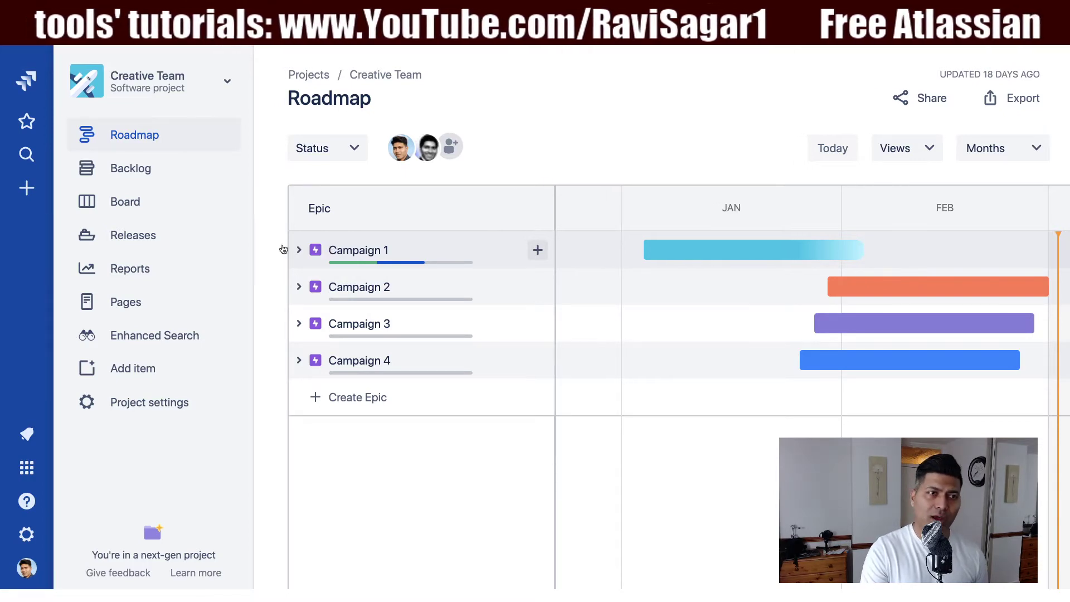
# Step: In basic issue search, filter to project Creative Team and issue type Epic
pyautogui.click(24, 156)
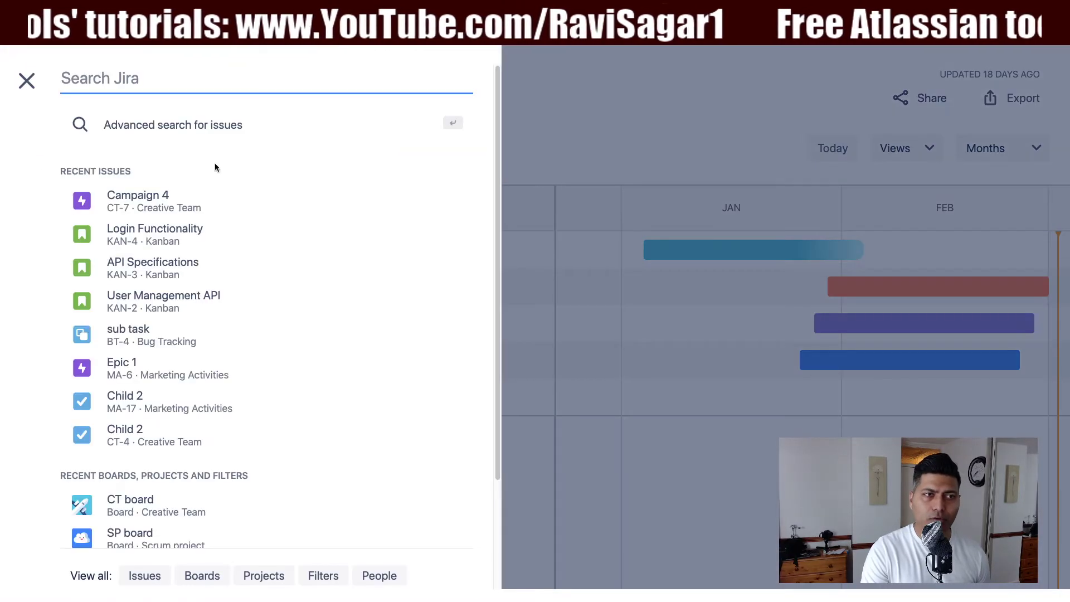
pyautogui.click(148, 580)
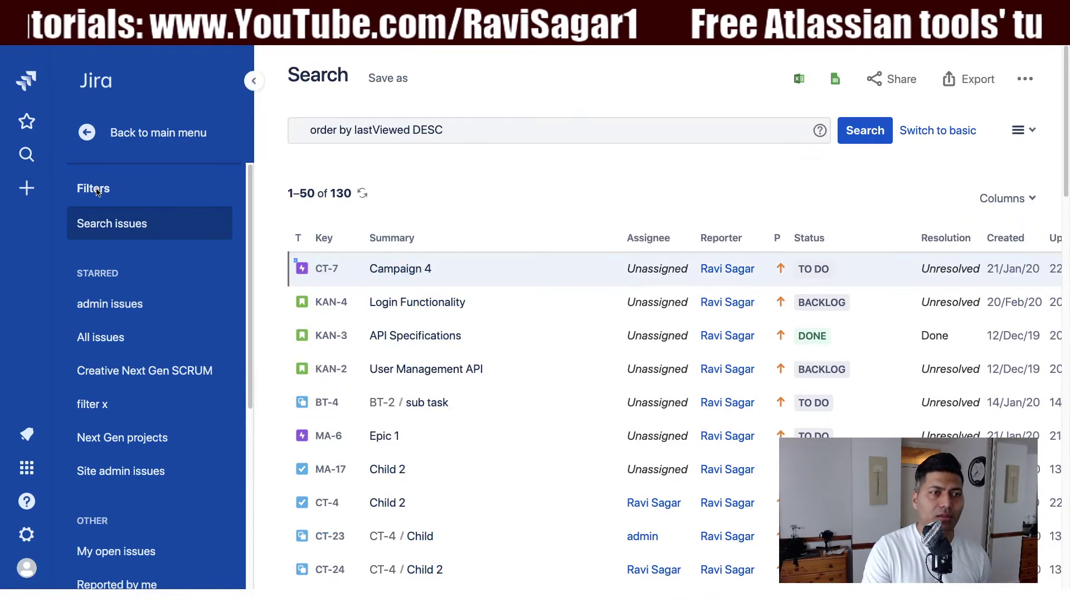
pyautogui.click(945, 133)
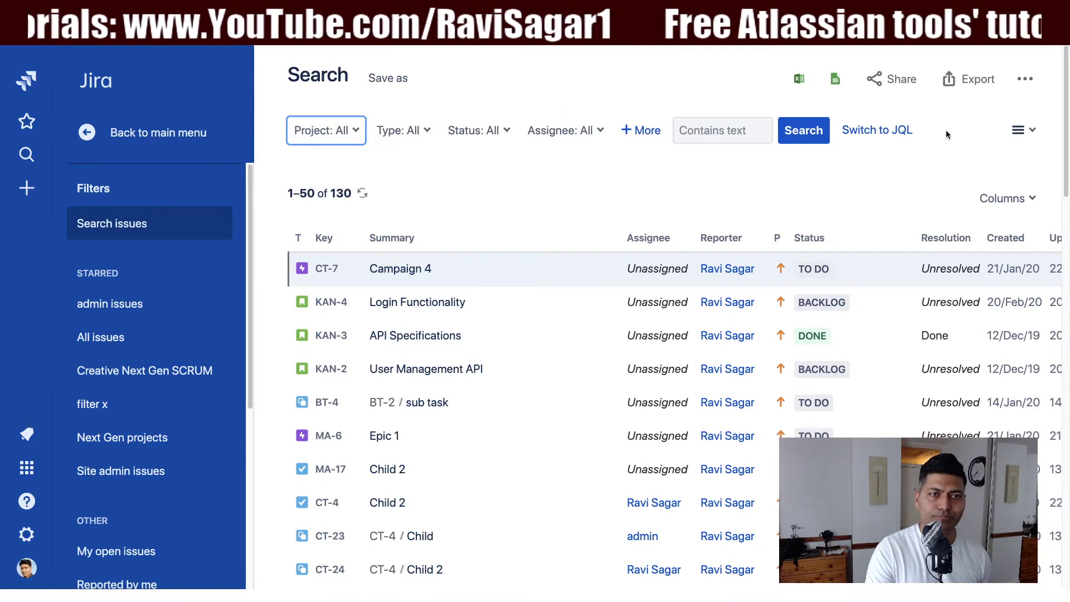
pyautogui.click(349, 136)
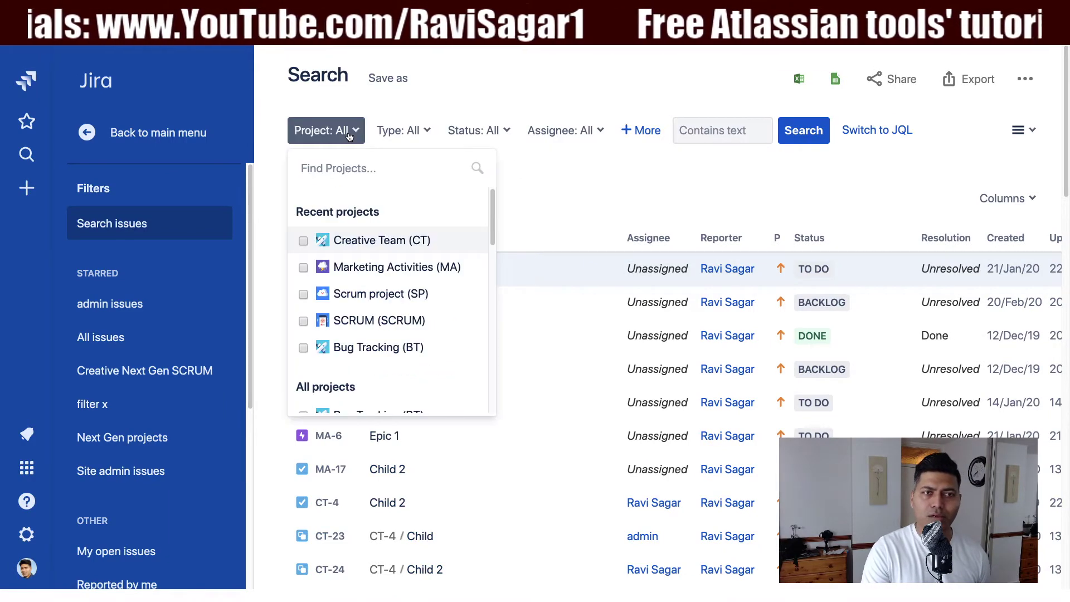
pyautogui.click(305, 241)
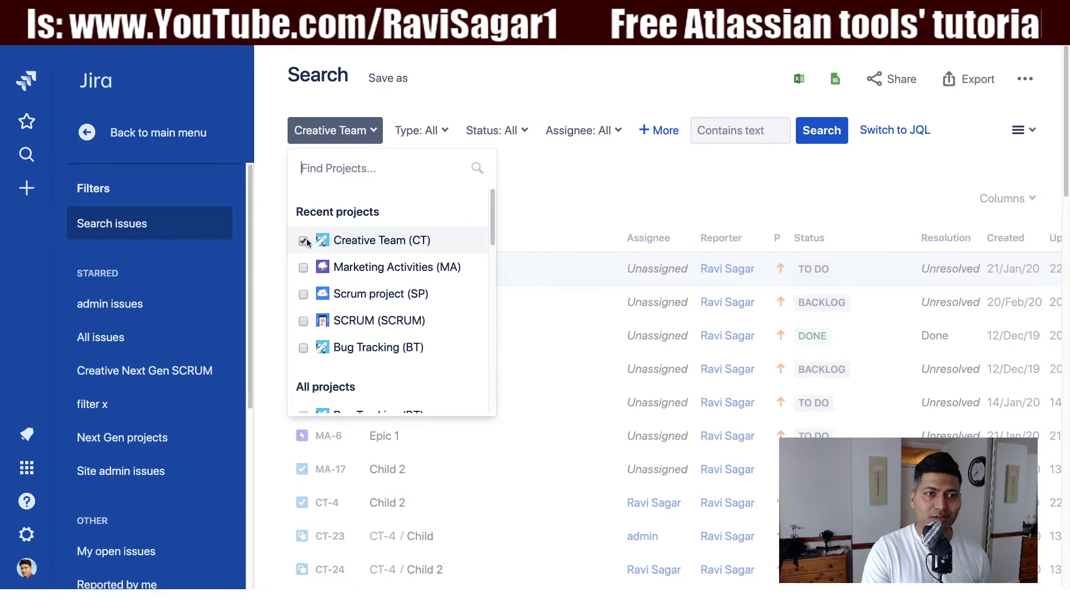
pyautogui.click(597, 183)
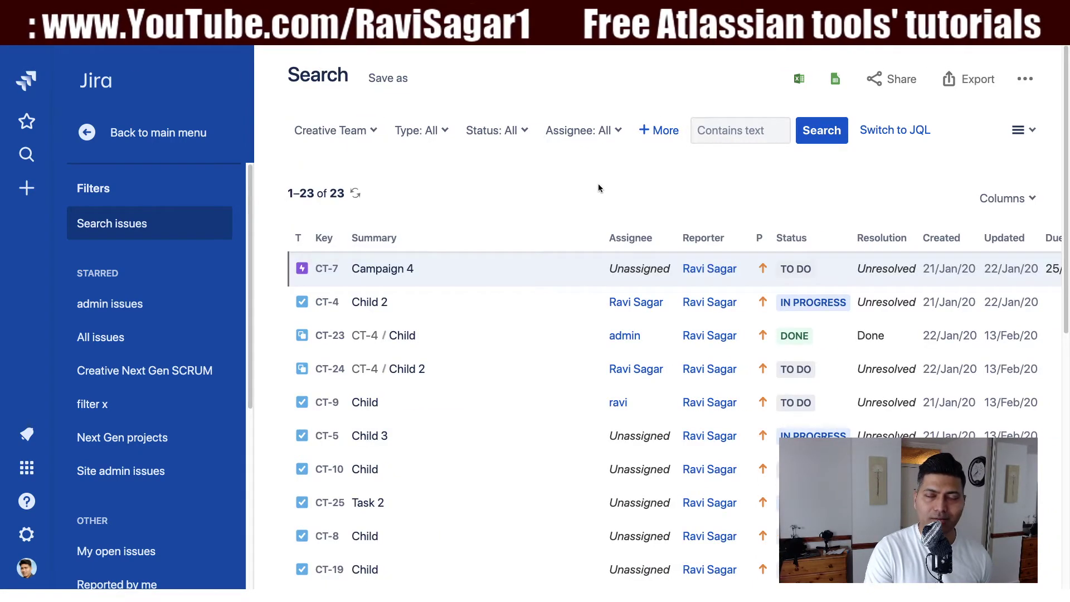
pyautogui.click(428, 130)
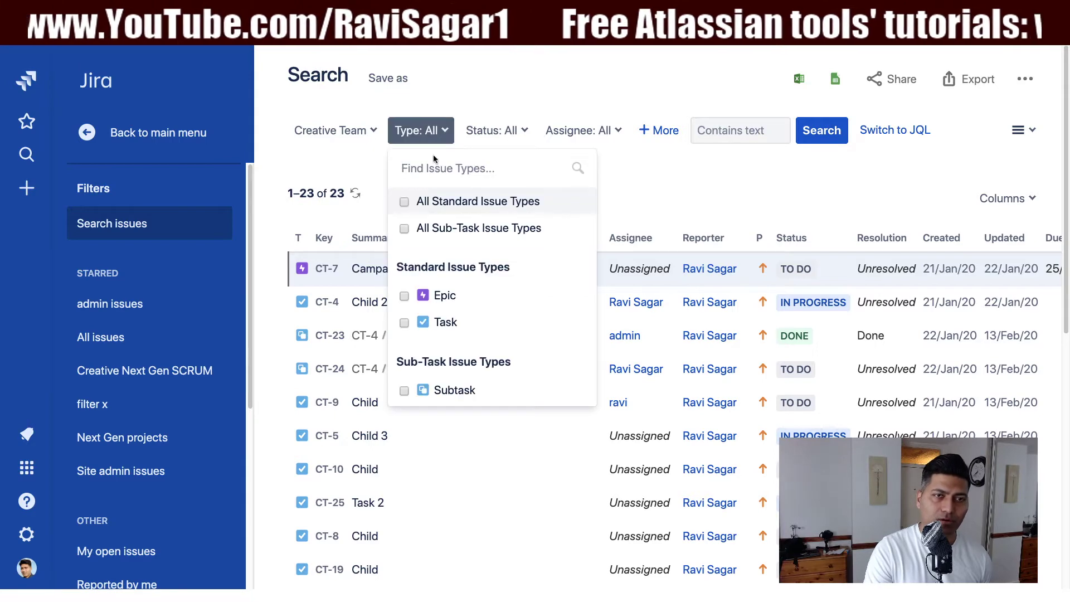
pyautogui.click(405, 296)
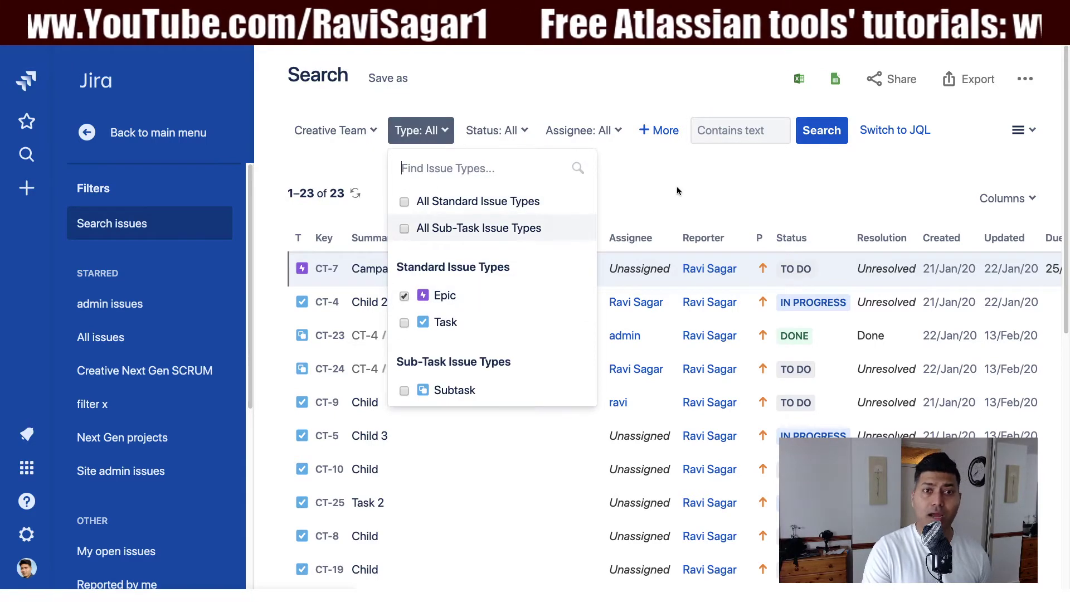
pyautogui.click(677, 190)
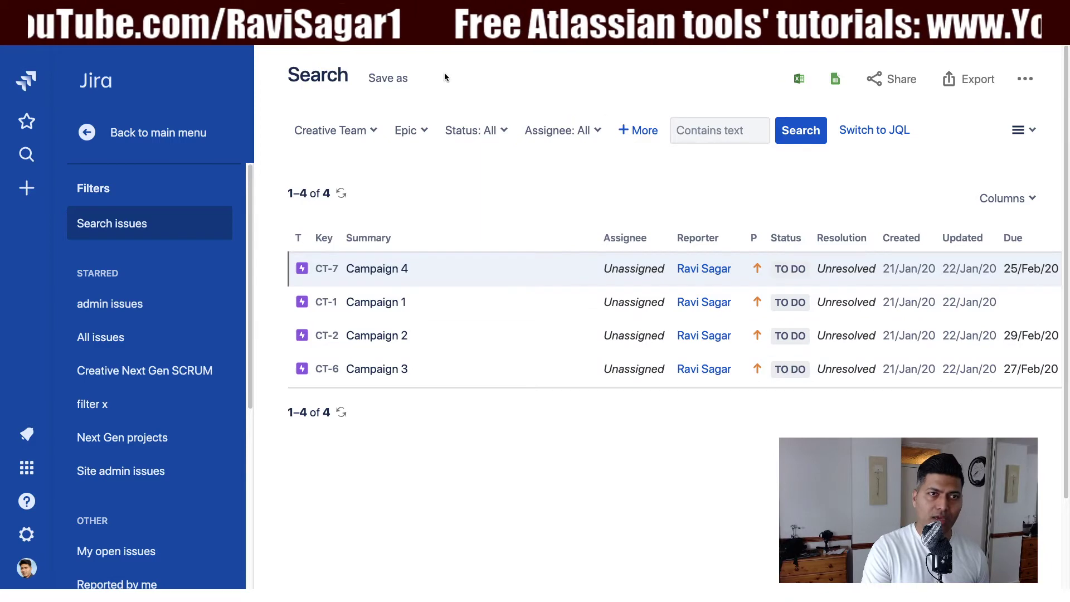
# Step: Save the current epic search as the filter 'Creative Team's Epics'
pyautogui.click(403, 81)
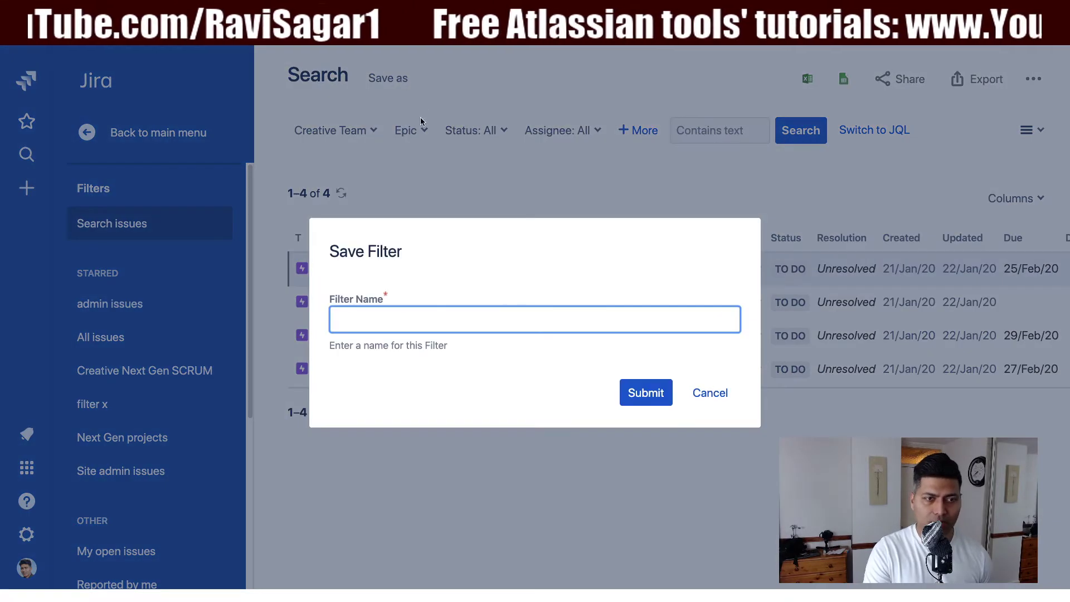
pyautogui.write('Creative T')
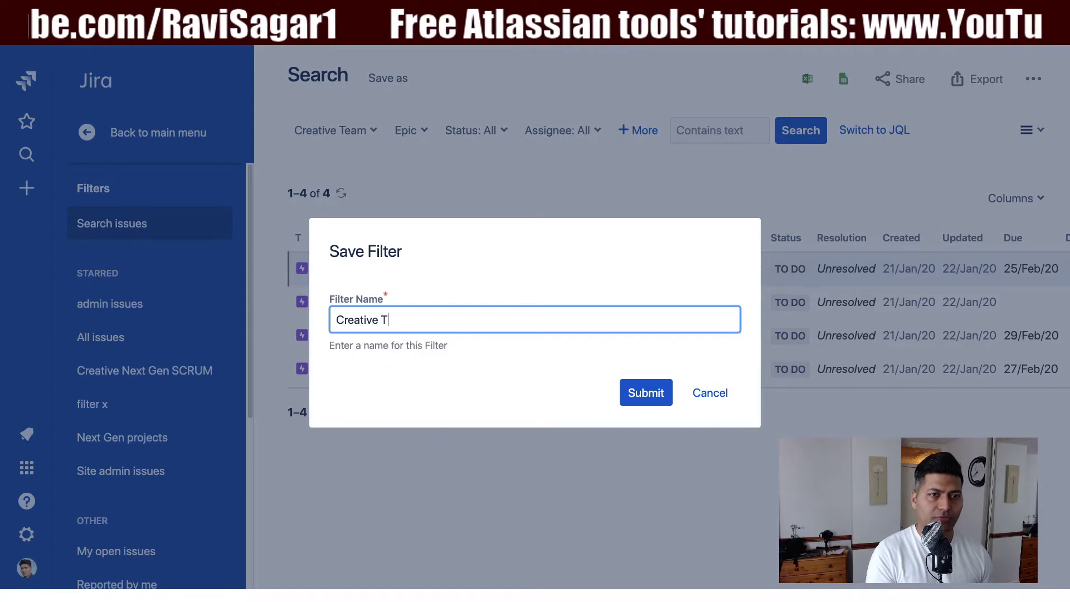
pyautogui.write("eam's Epics")
pyautogui.press('Return')
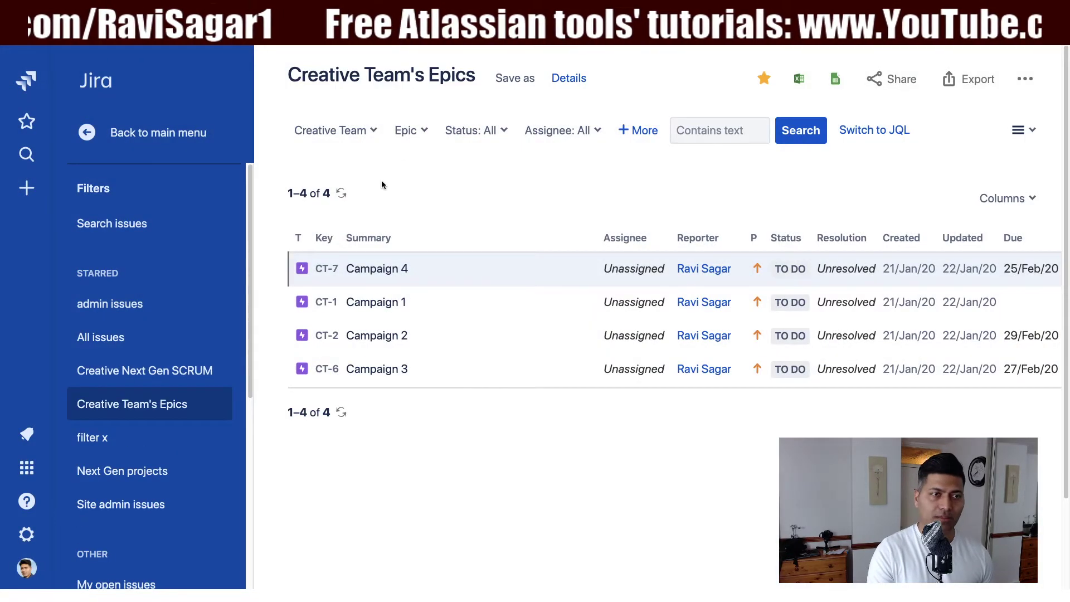
# Step: Create a new private dashboard named 'Creative Team Project' from the Dashboards page
pyautogui.click(35, 92)
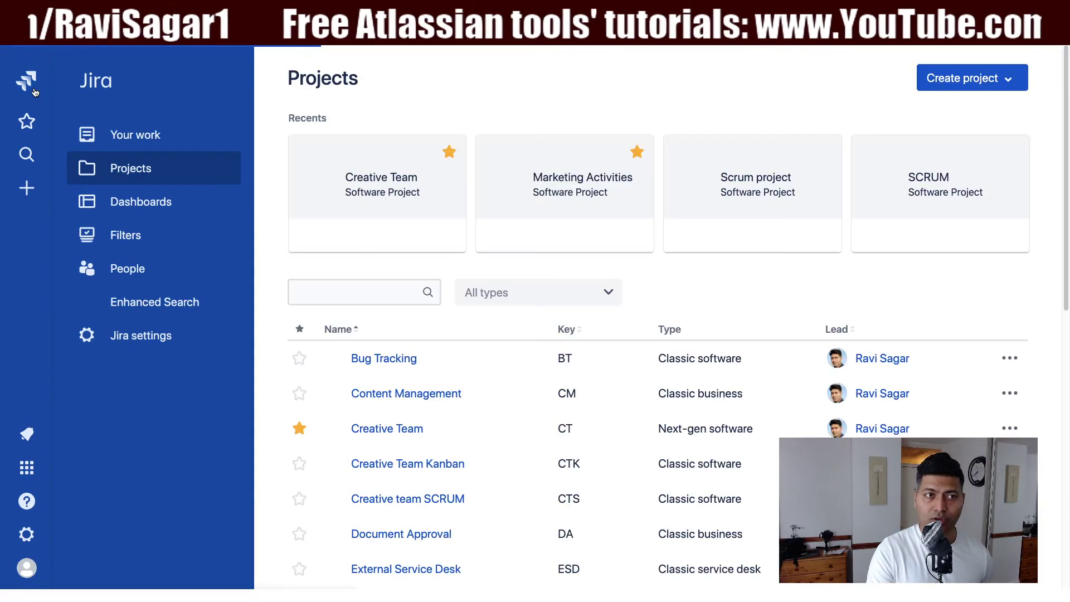
pyautogui.click(149, 204)
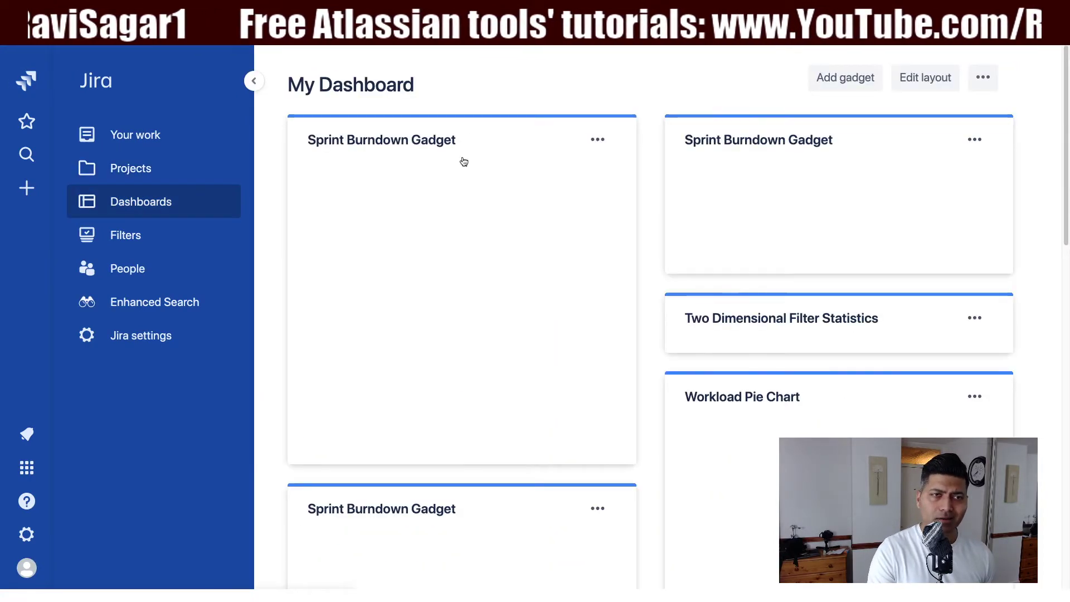
pyautogui.click(983, 82)
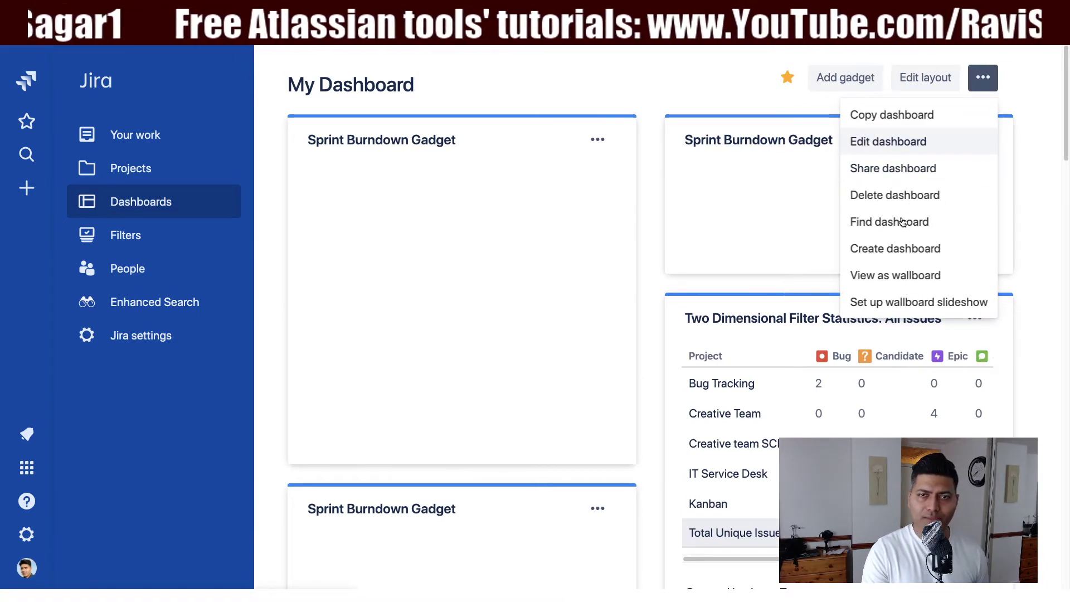
pyautogui.click(895, 246)
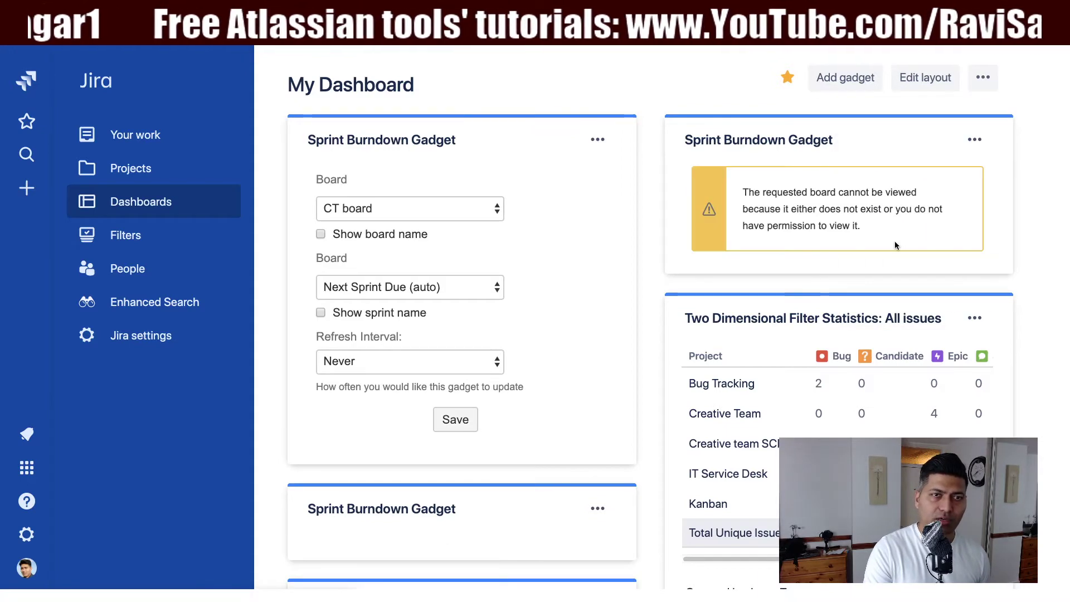
pyautogui.write('C')
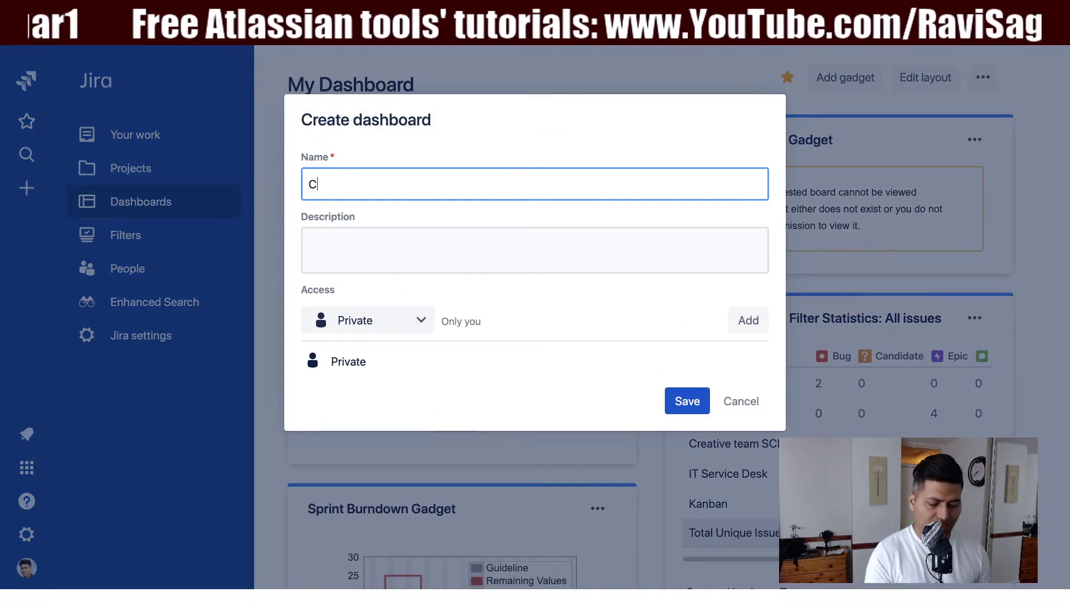
pyautogui.write('reative Tea')
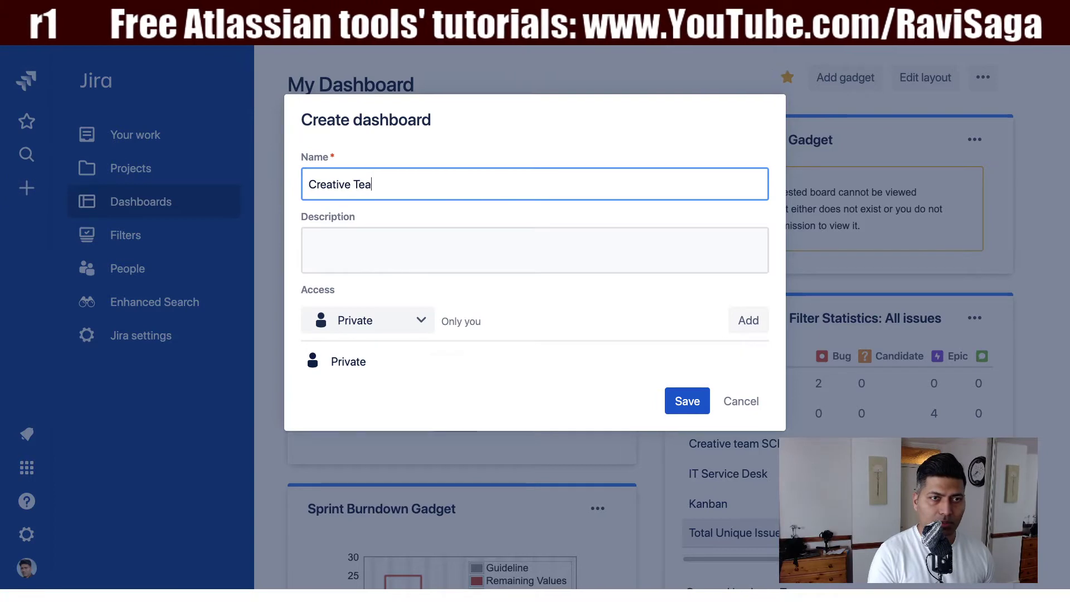
pyautogui.write('m Project')
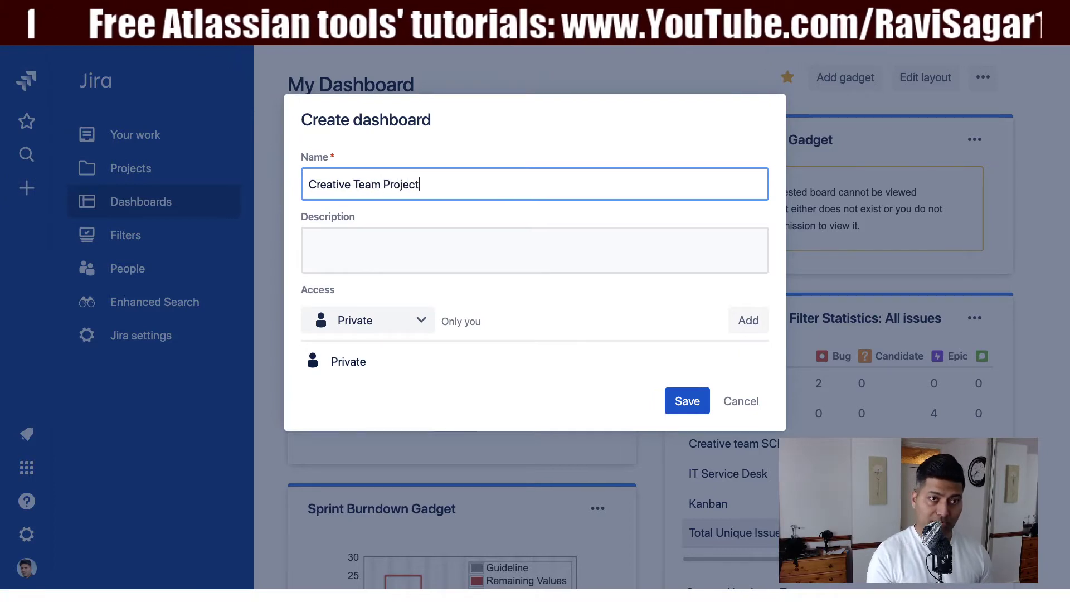
pyautogui.click(705, 397)
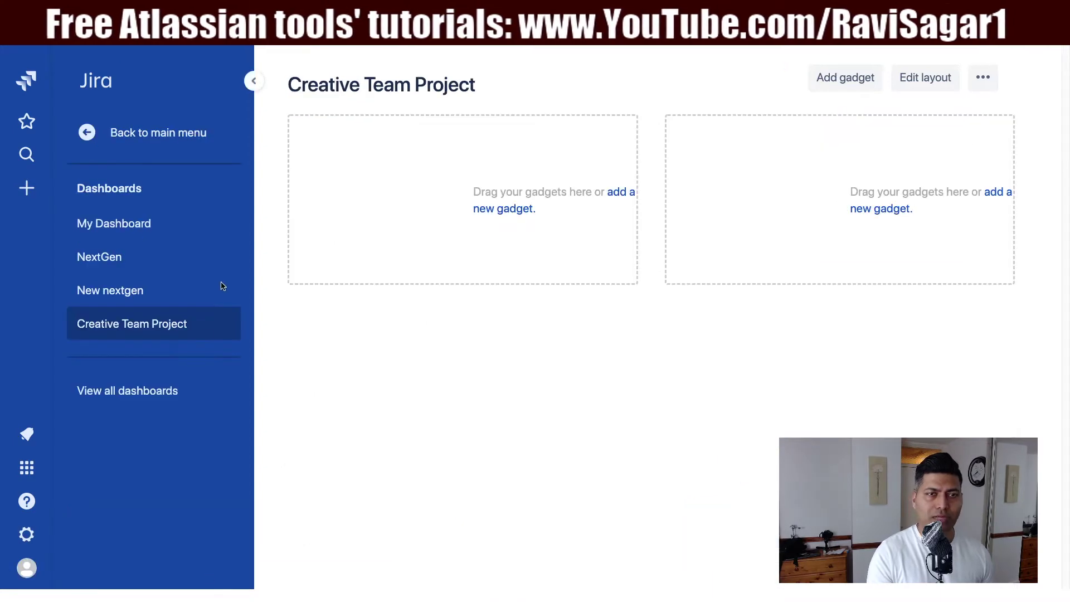
# Step: Search the gadget list for 'pie' and load all available gadgets
pyautogui.click(518, 211)
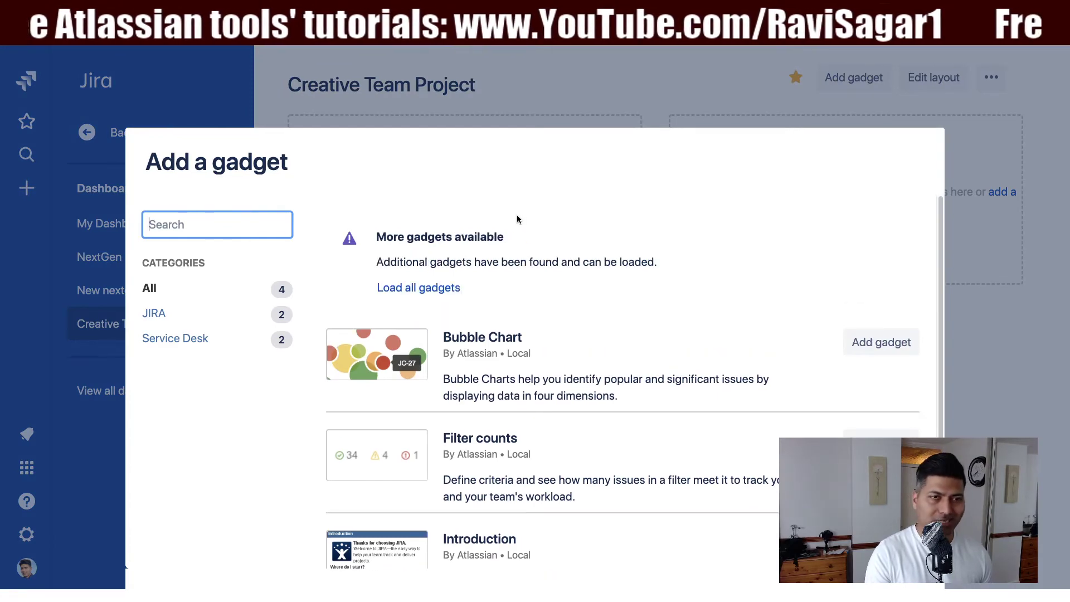
pyautogui.click(221, 226)
pyautogui.write('pie')
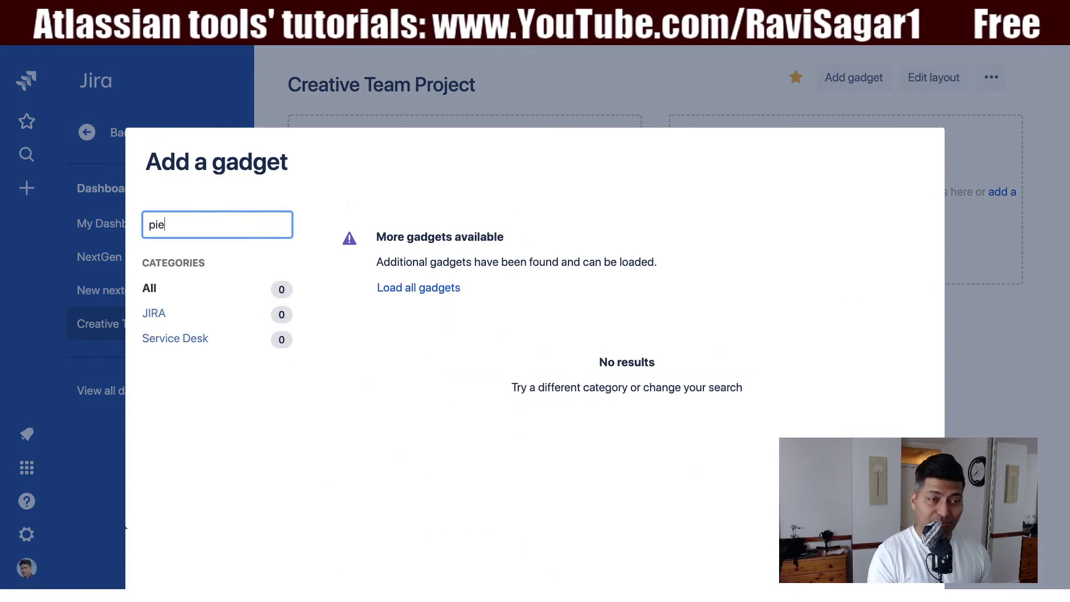
pyautogui.click(413, 289)
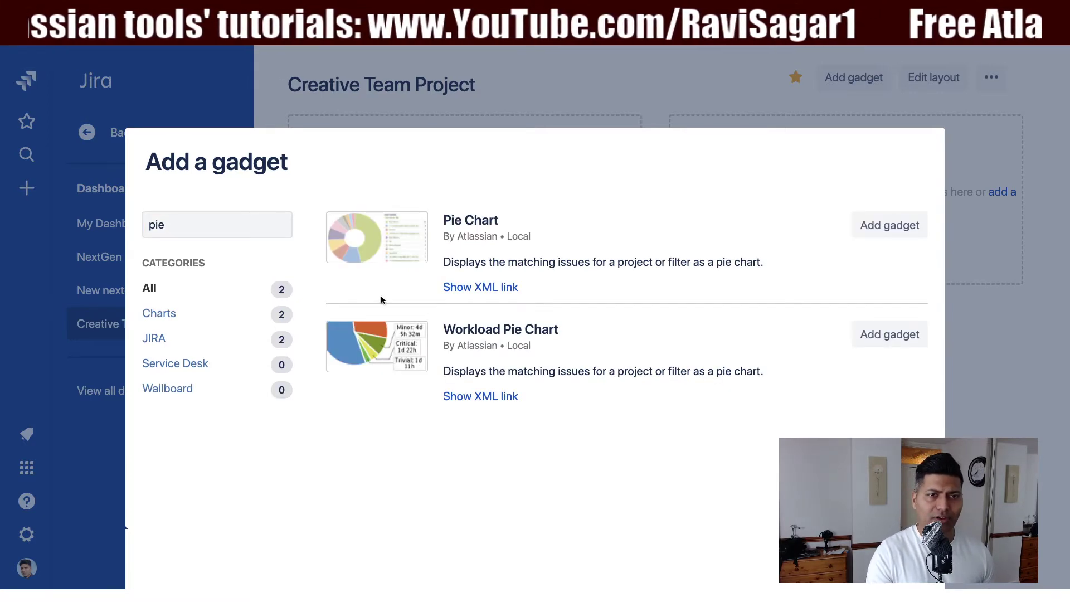
# Step: Check the Community question's sentence about showing epic name and count
pyautogui.hotkey('ctrl', 'Tab')
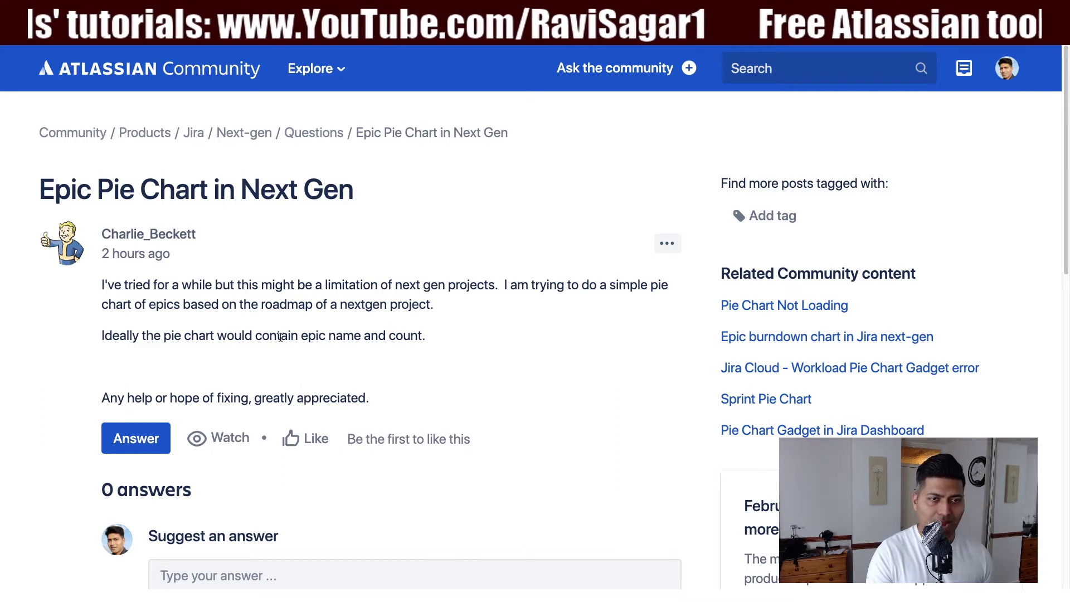
pyautogui.tripleClick(330, 335)
pyautogui.click(376, 333)
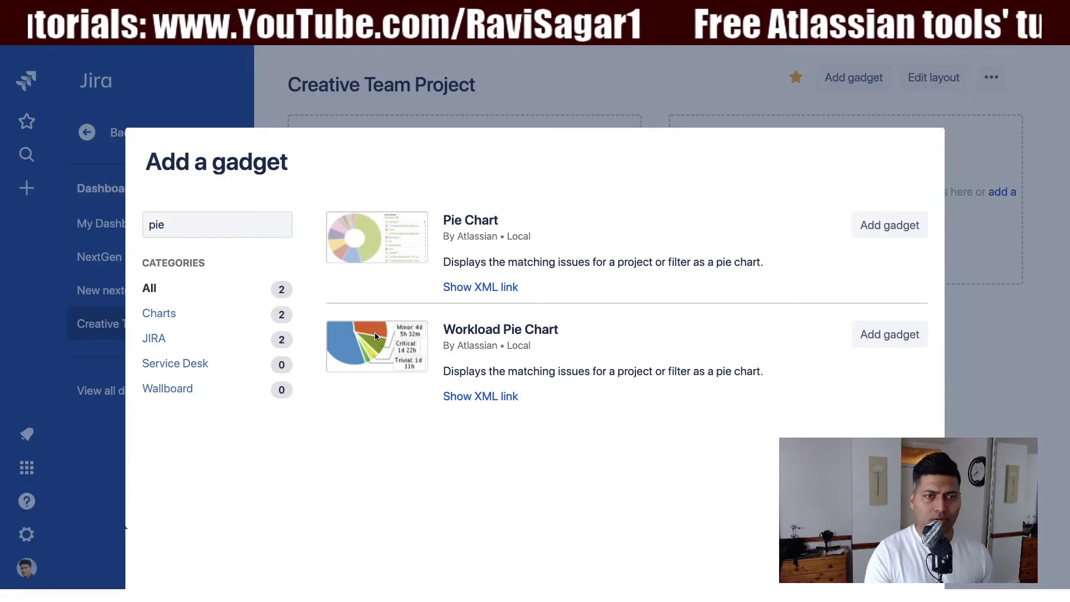
# Step: Add a Pie Chart gadget on the 'Creative Team's Epics' filter with Statistic Type Issue Type
pyautogui.click(881, 225)
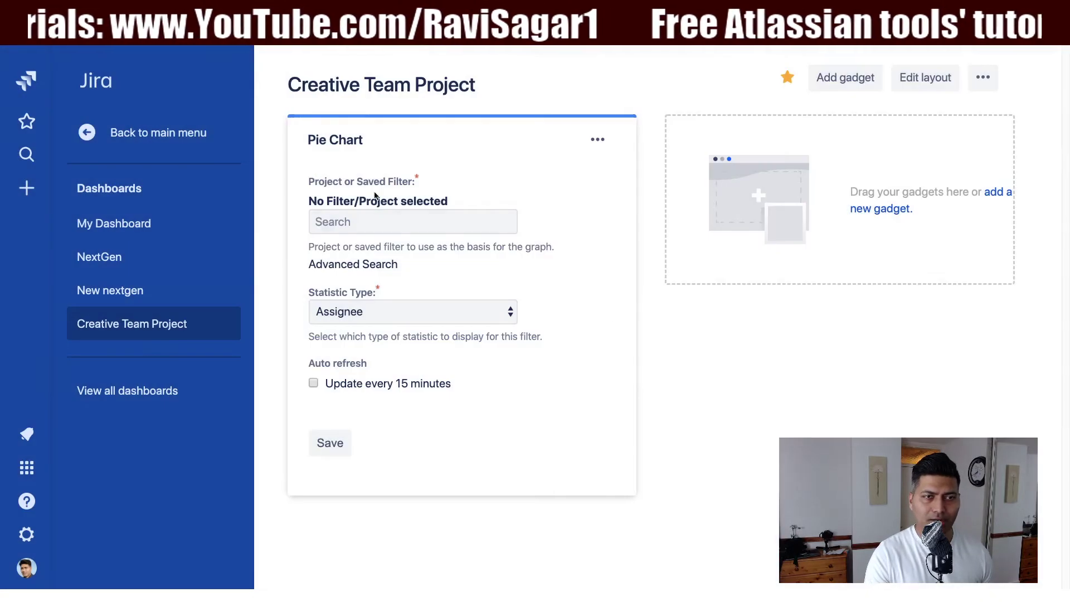
pyautogui.click(410, 226)
pyautogui.write('crea')
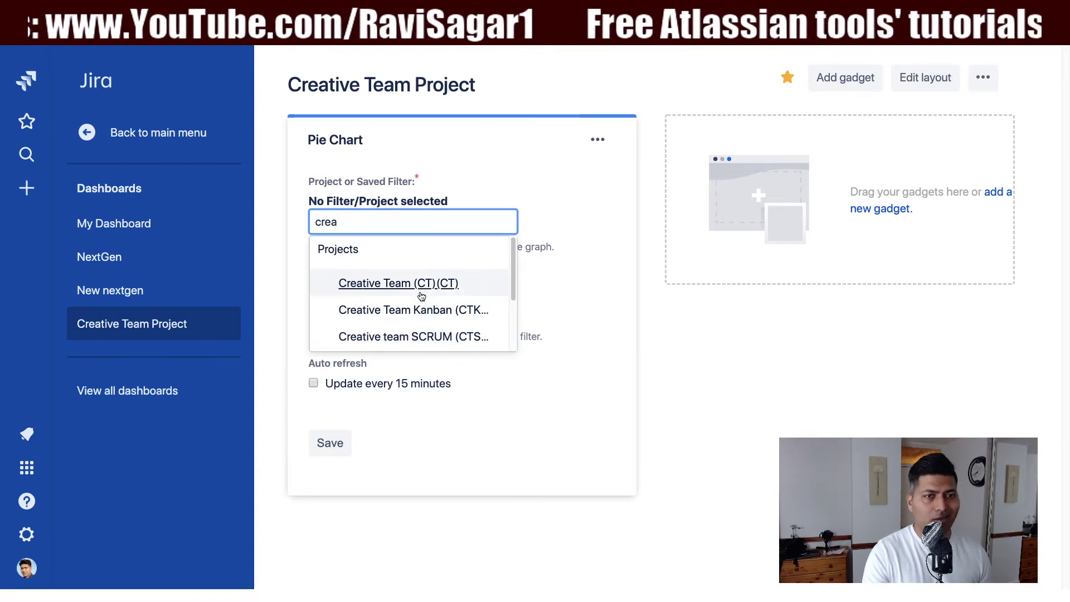
pyautogui.press('BackSpace')
pyautogui.press('BackSpace')
pyautogui.press('BackSpace')
pyautogui.press('BackSpace')
pyautogui.write('C')
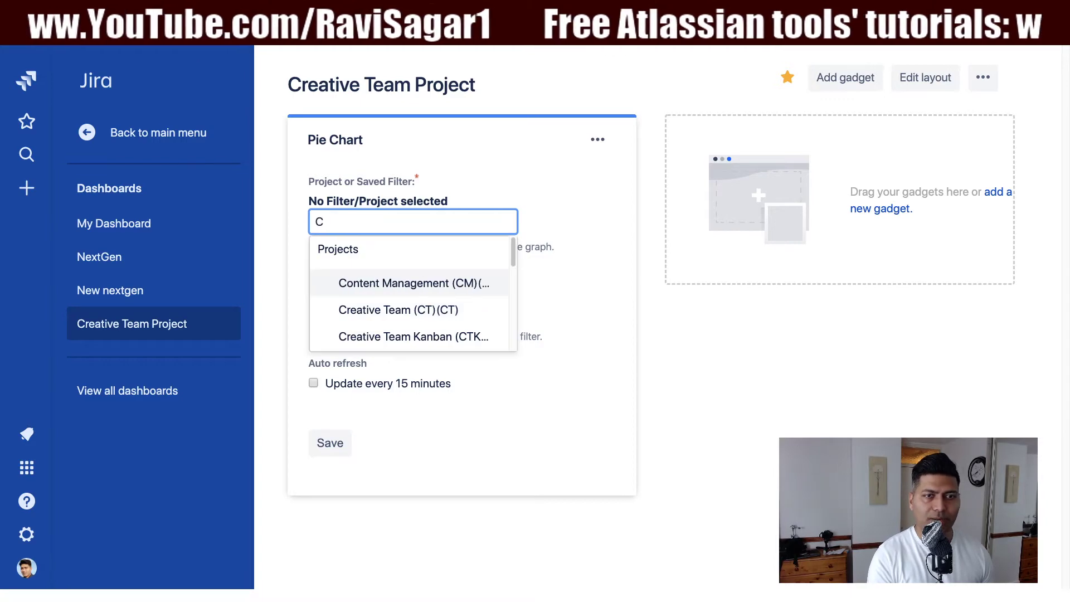
pyautogui.write('reat')
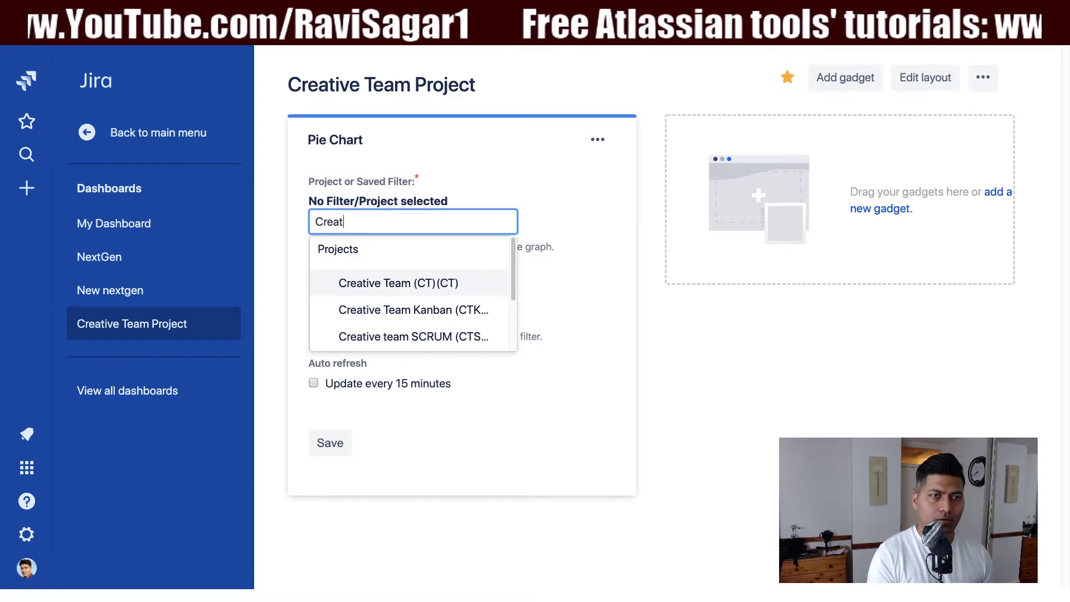
pyautogui.write('ive tea')
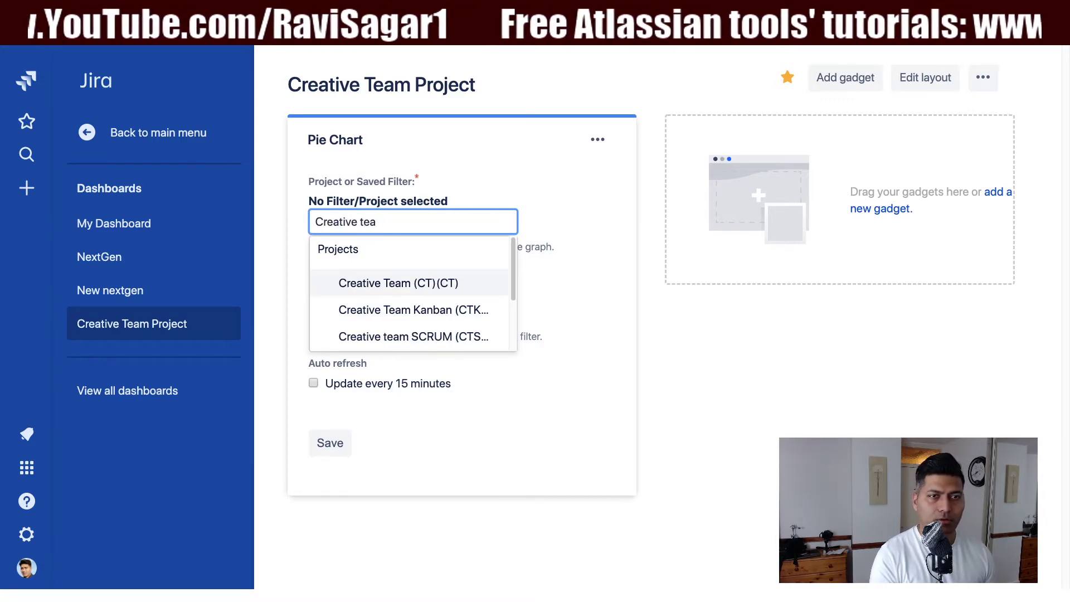
pyautogui.write("m's")
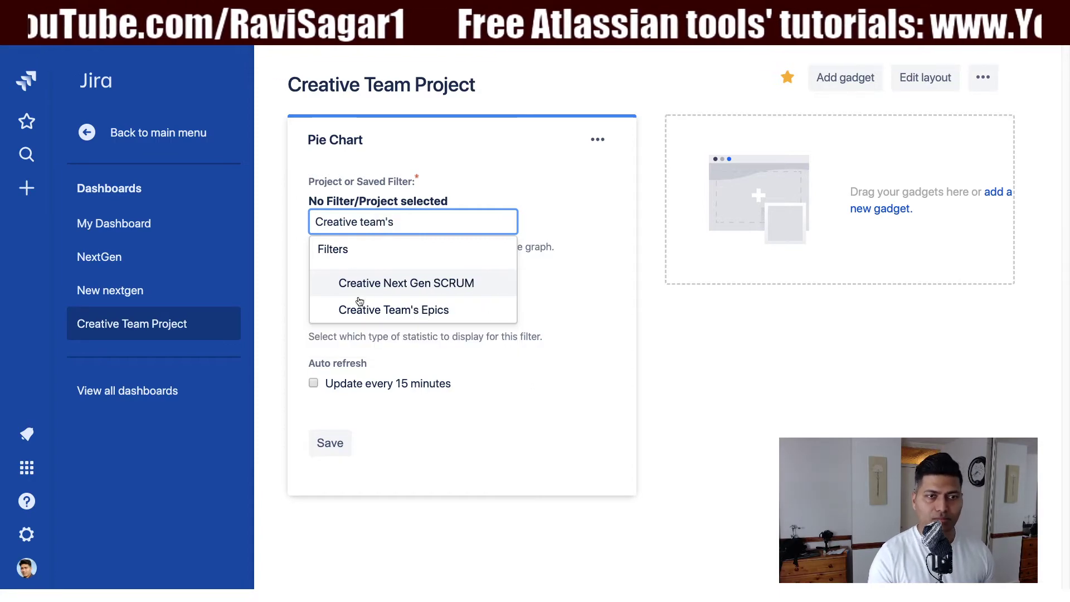
pyautogui.click(385, 310)
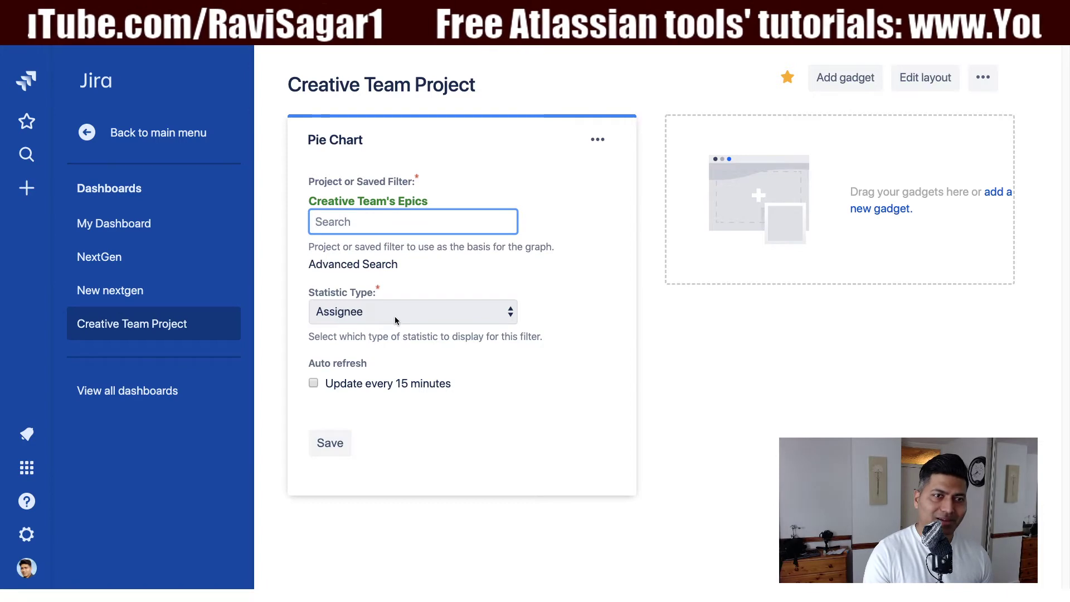
pyautogui.click(394, 316)
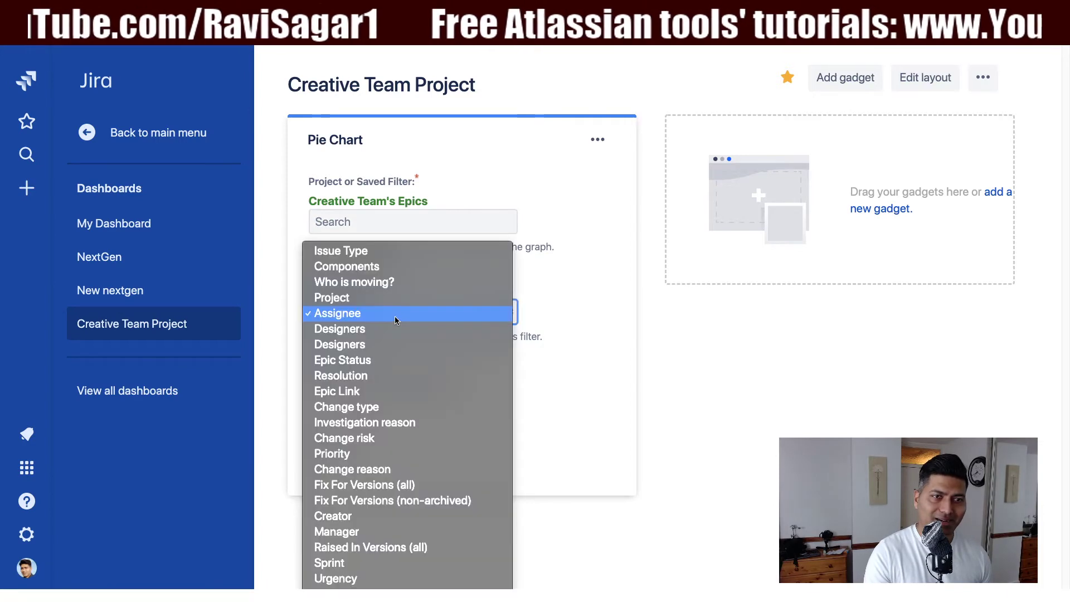
pyautogui.click(383, 253)
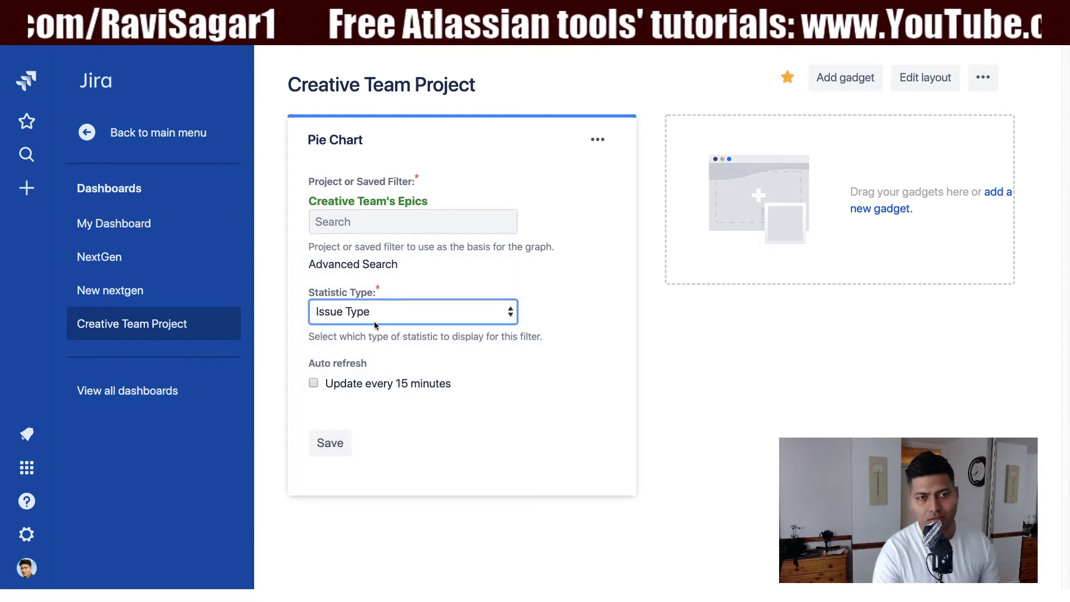
pyautogui.click(332, 447)
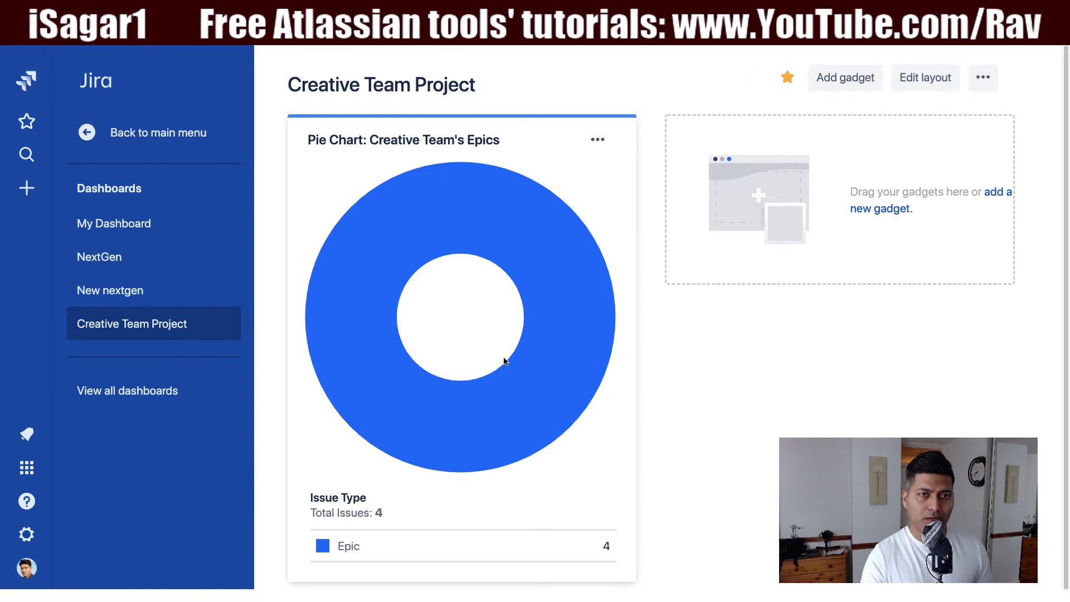
# Step: Edit the pie chart to break it down by Assignee and save
pyautogui.click(597, 139)
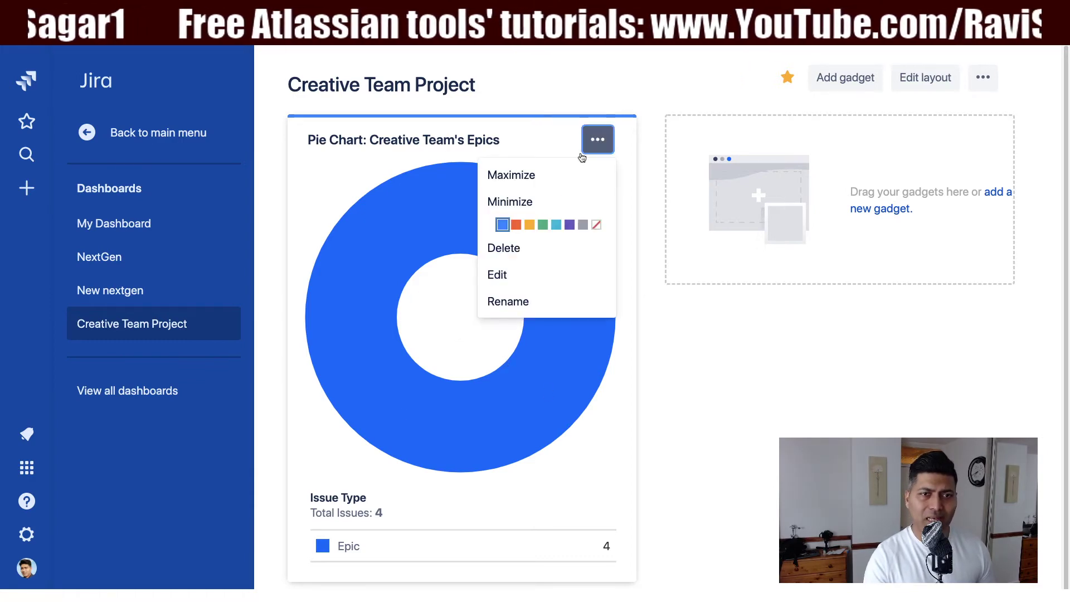
pyautogui.click(527, 273)
pyautogui.click(426, 310)
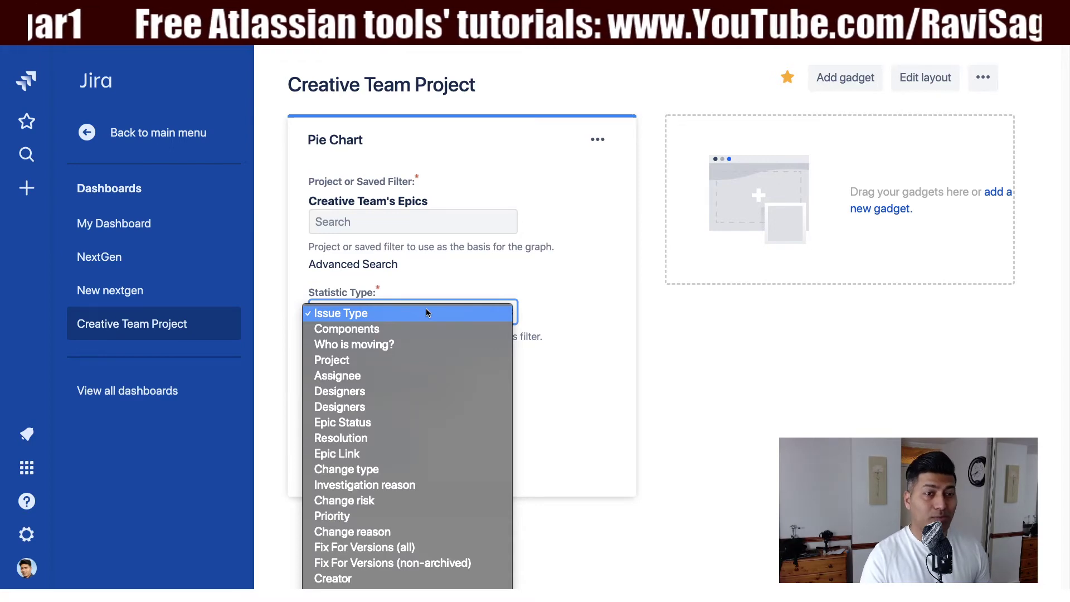
pyautogui.click(369, 376)
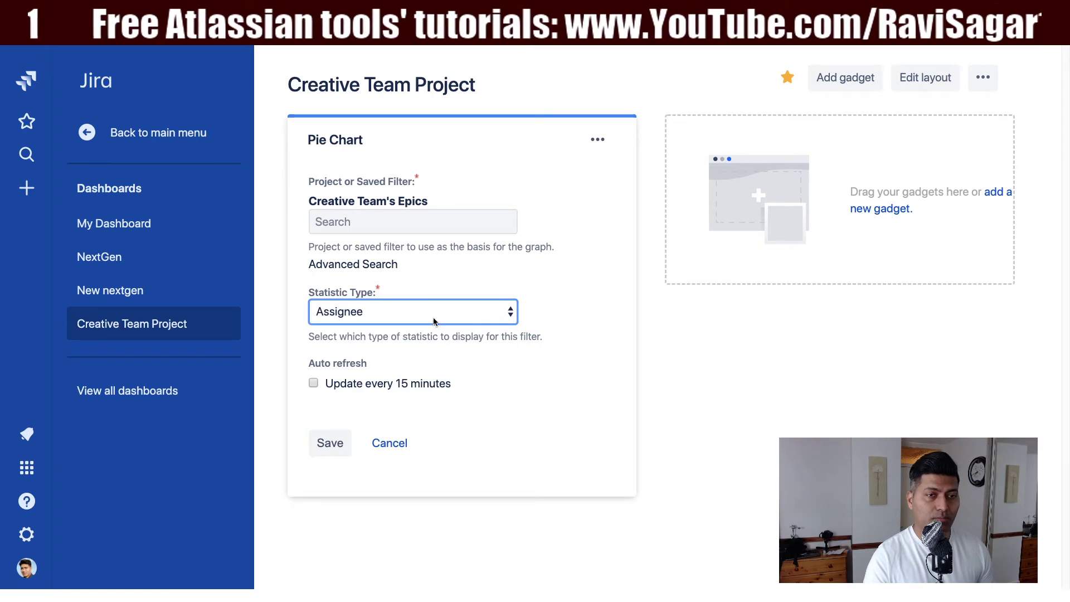
pyautogui.click(335, 440)
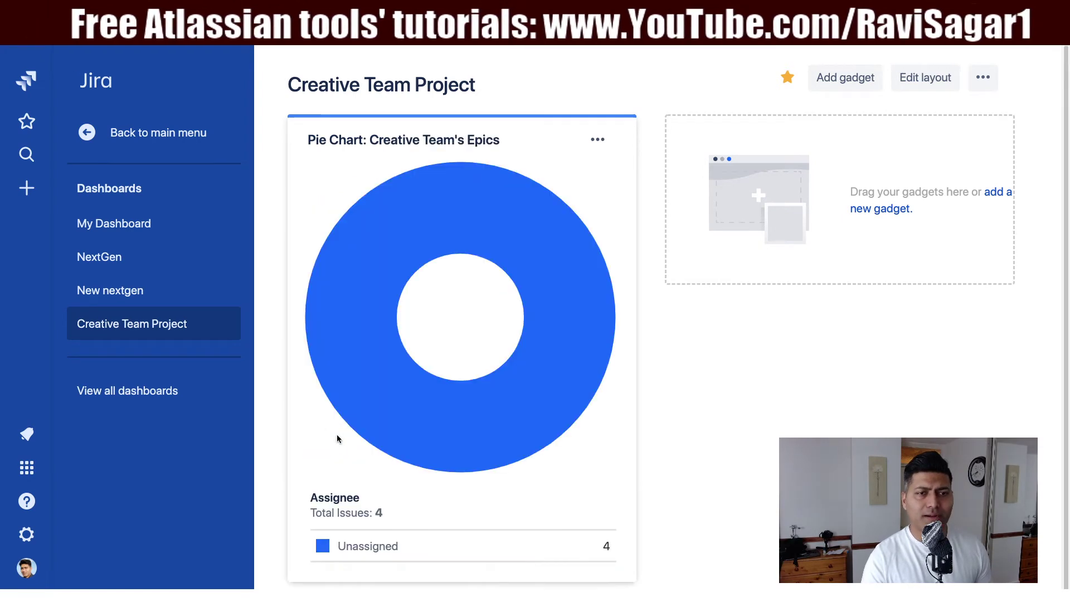
# Step: Edit the pie chart again to use Statistic Type Status and save
pyautogui.click(597, 139)
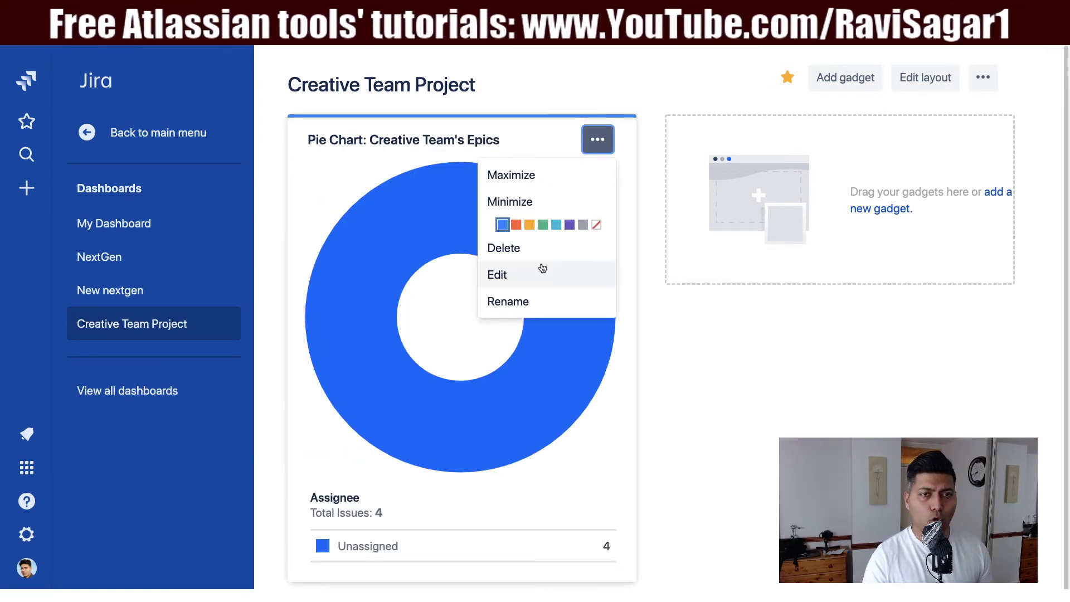
pyautogui.click(542, 273)
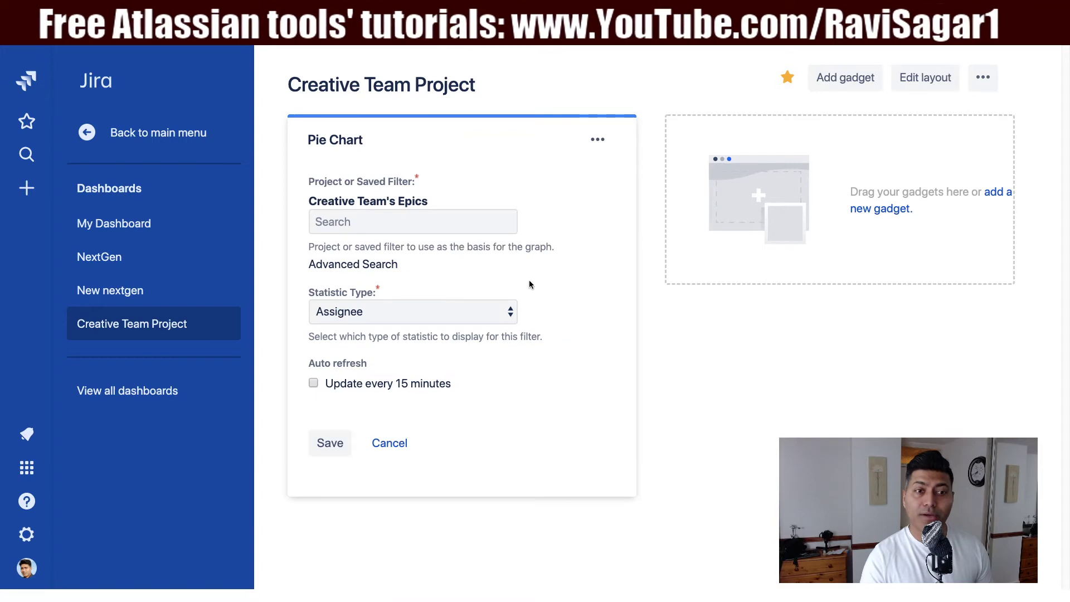
pyautogui.click(406, 321)
pyautogui.scroll(-5, 409, 336)
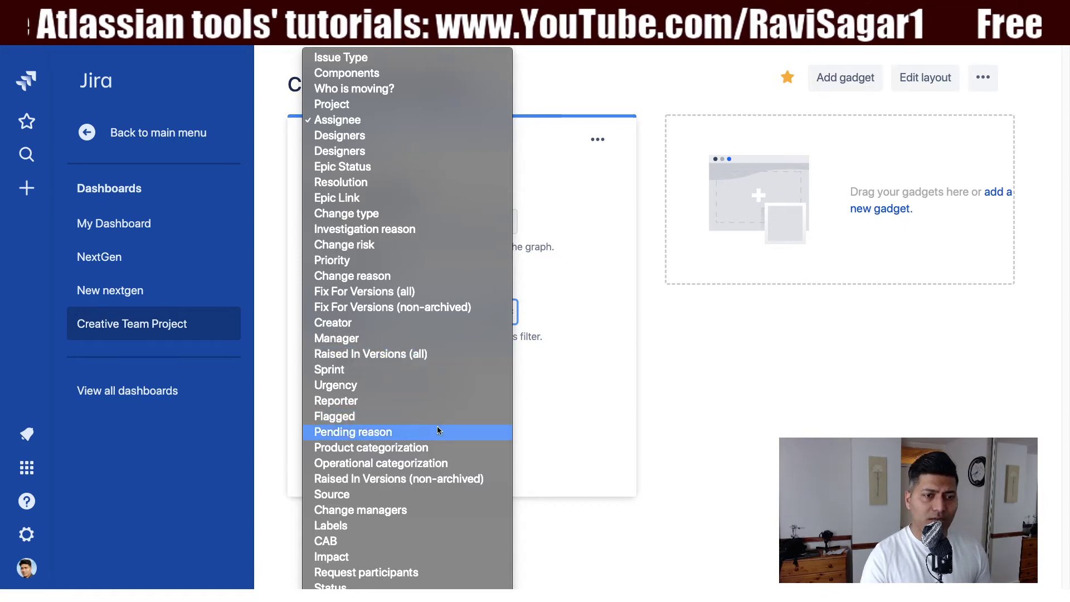
pyautogui.click(379, 585)
pyautogui.click(332, 450)
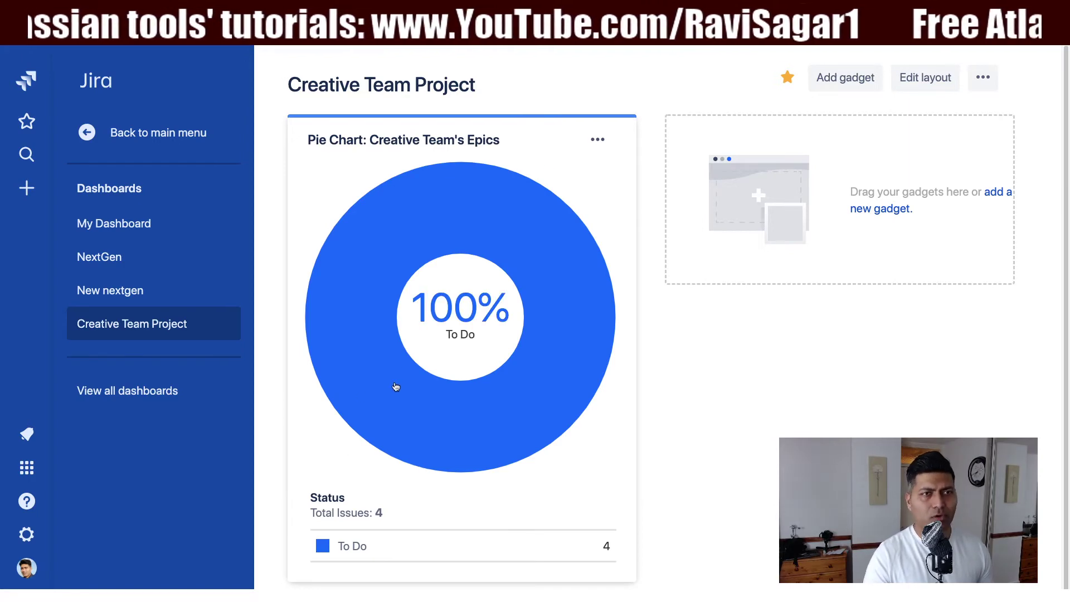
# Step: Open Campaign 1 (CT-1) from the epic results and change its status to In Progress
pyautogui.click(354, 548)
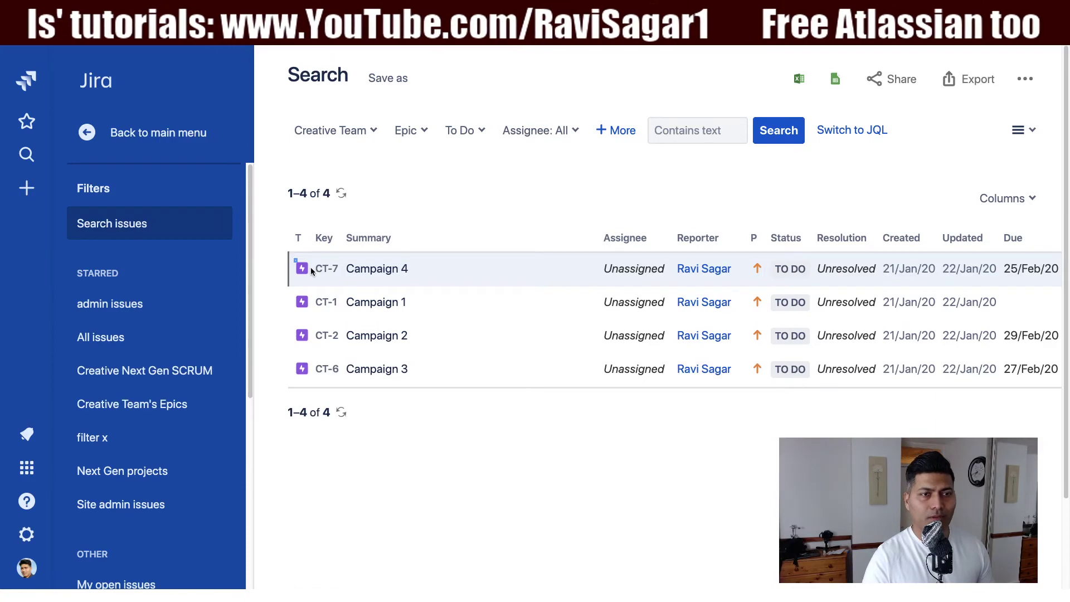
pyautogui.click(325, 309)
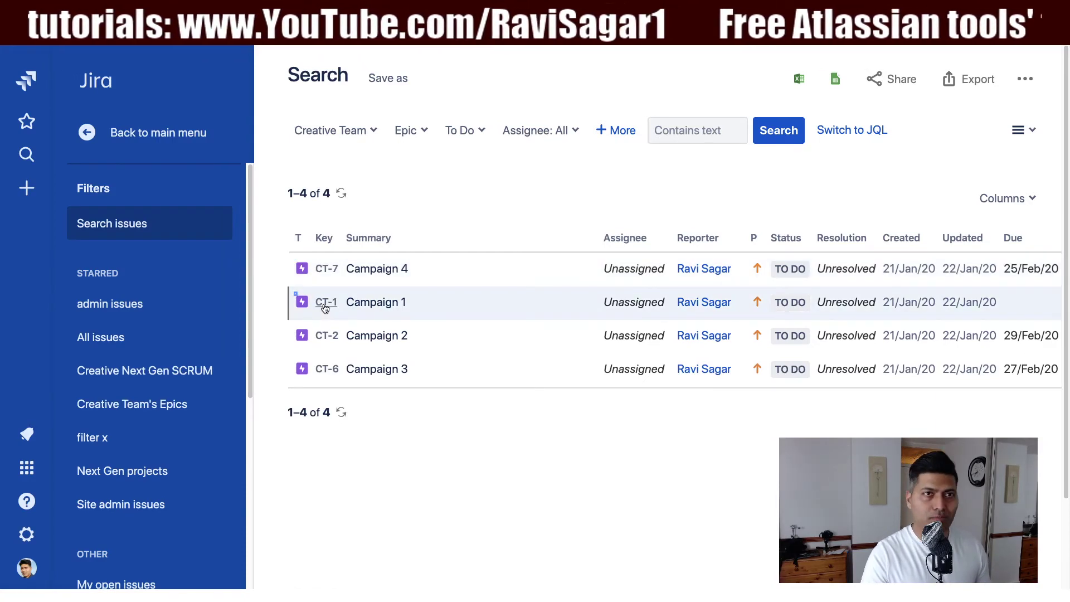
pyautogui.click(325, 305)
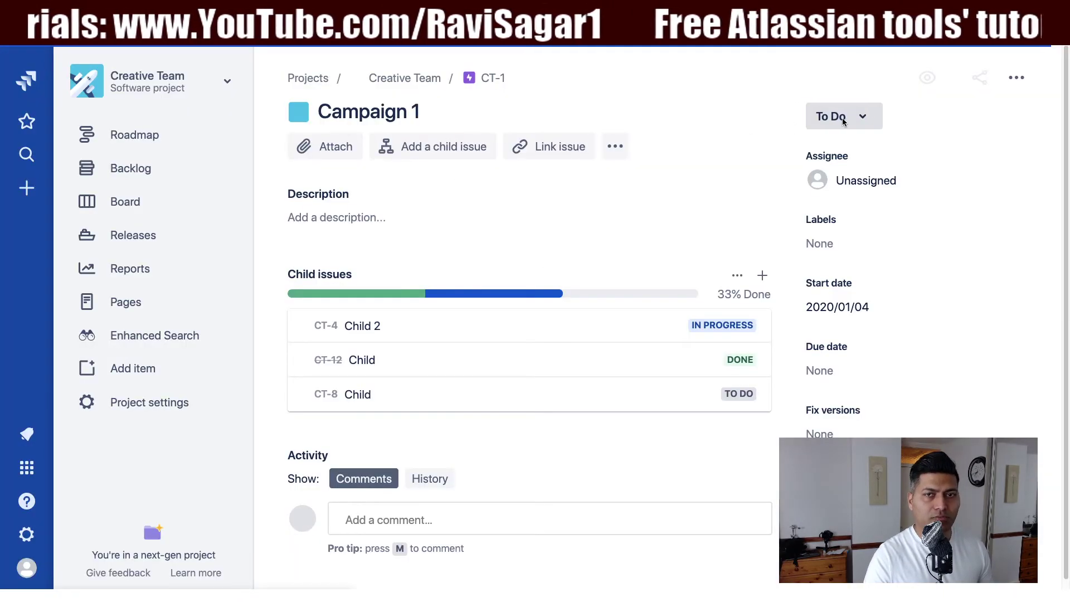
pyautogui.click(852, 123)
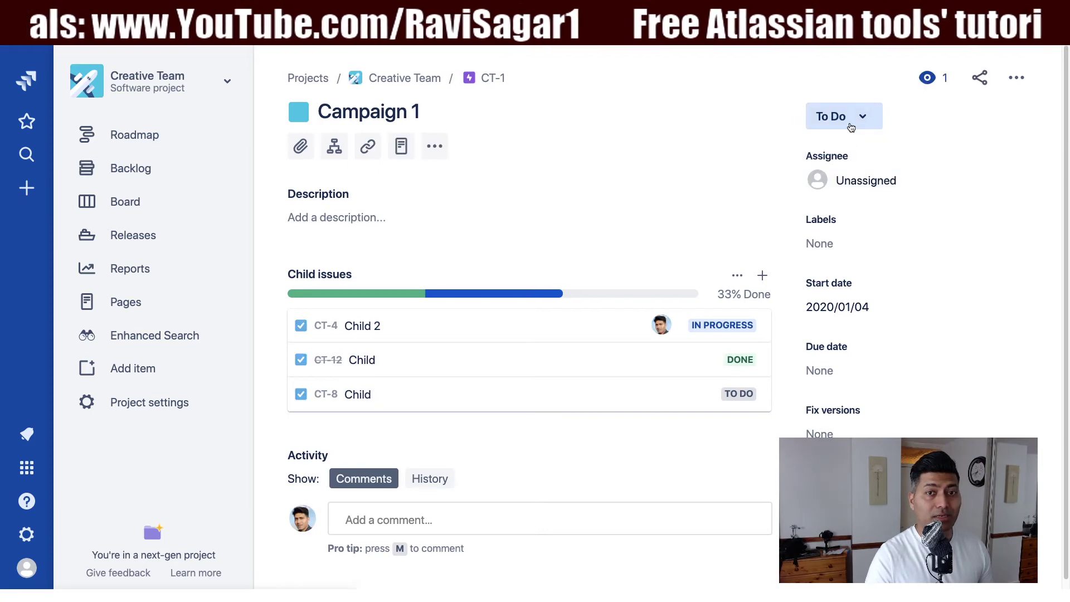
pyautogui.click(851, 126)
pyautogui.click(844, 152)
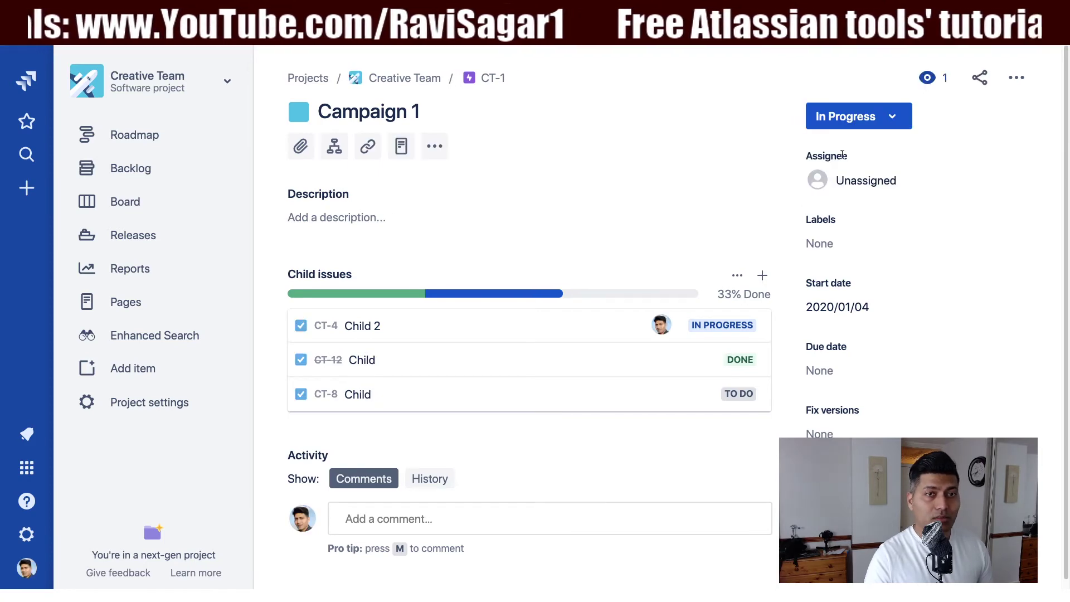
pyautogui.click(507, 217)
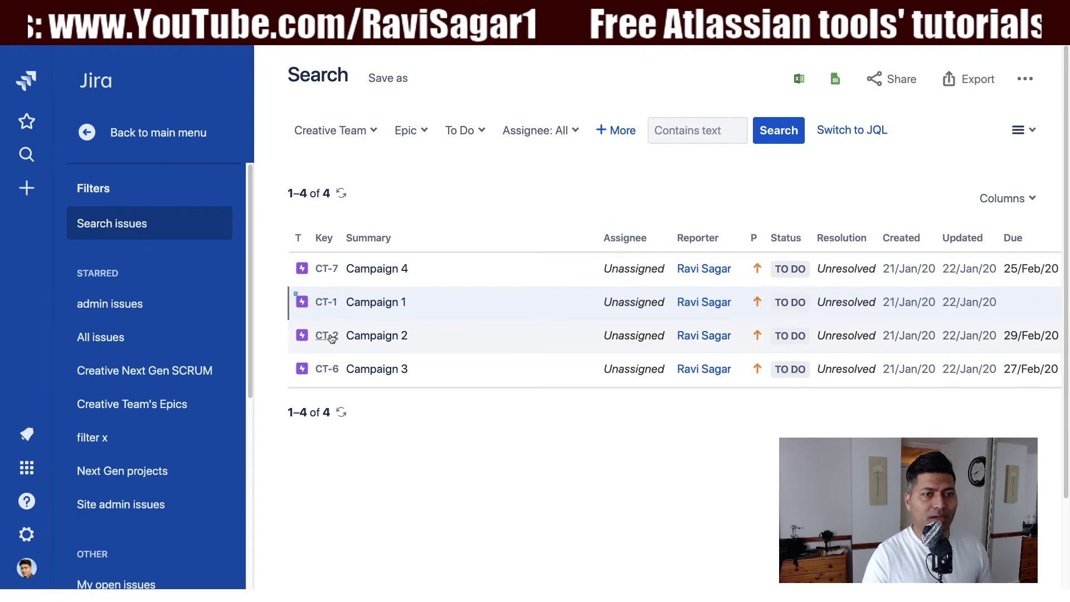
# Step: Set Campaign 2 to Done, then return to the dashboard pie chart showing To Do 2, Done 1
pyautogui.click(329, 336)
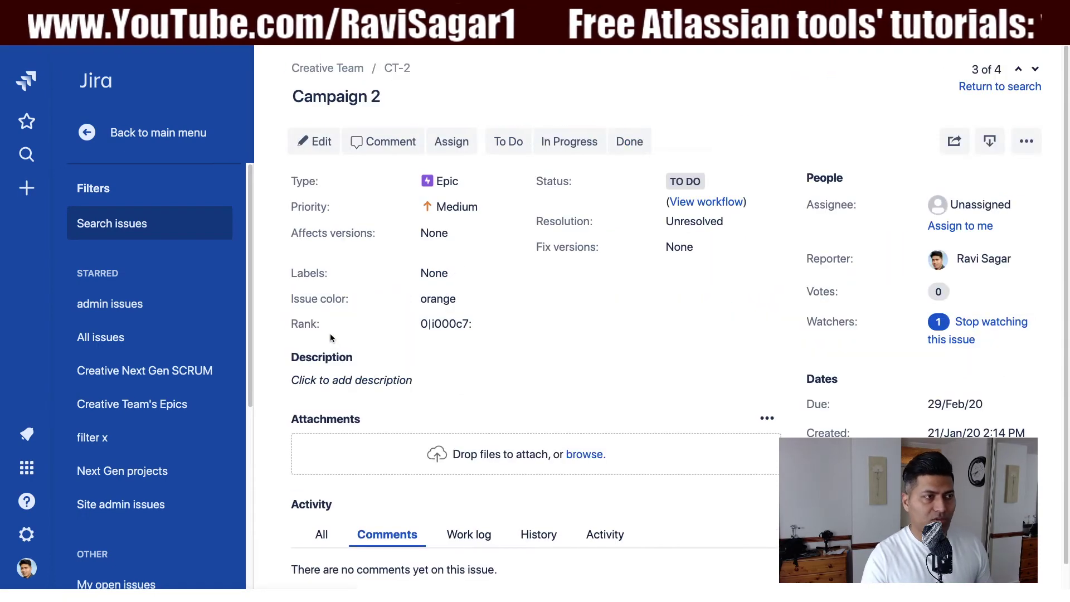
pyautogui.click(623, 140)
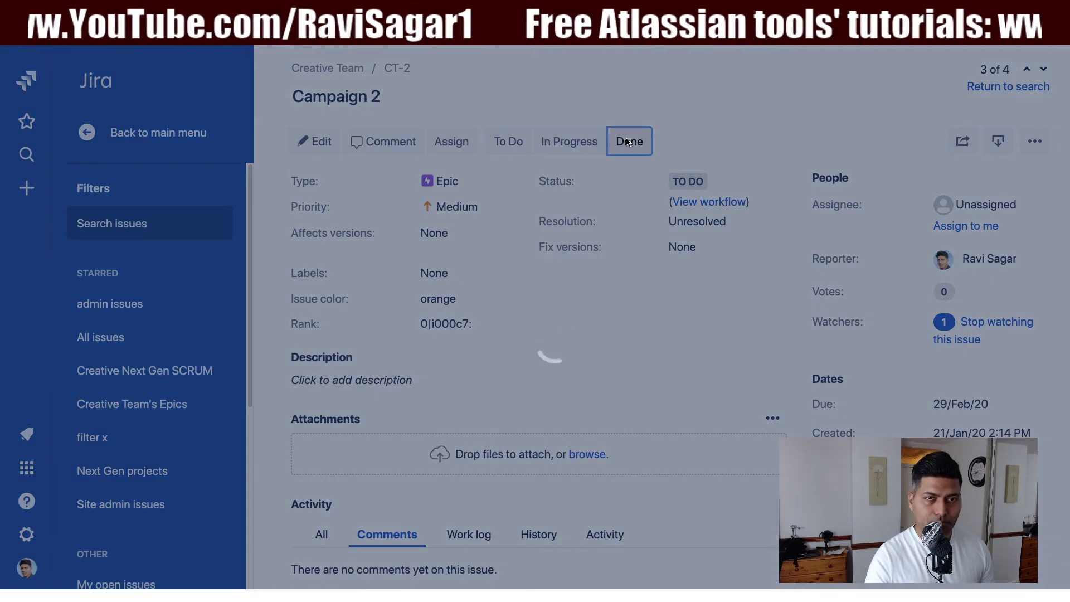
pyautogui.hotkey('alt', 'Left')
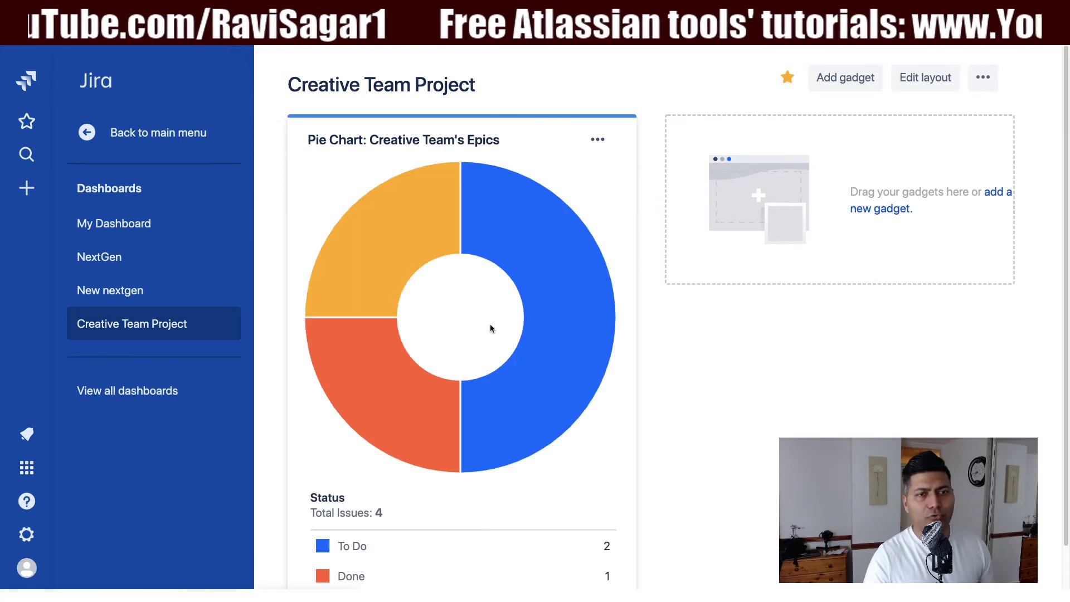
# Step: Read the epic status percentages on the pie chart, then return to the 'Epic Pie Chart in Next Gen' question
pyautogui.scroll(-1, 774, 466)
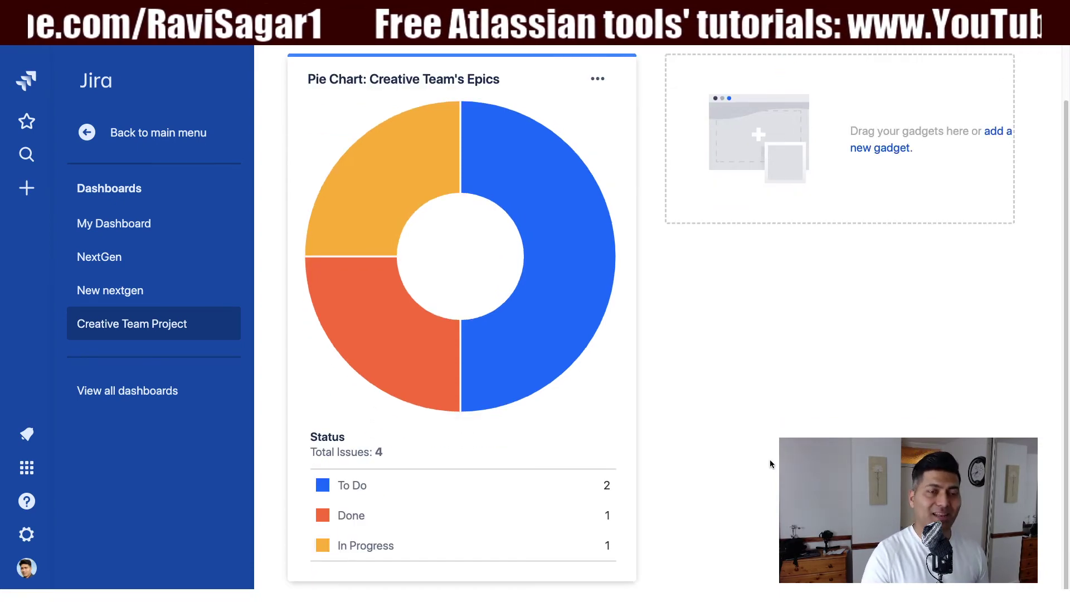
pyautogui.moveTo(520, 344)
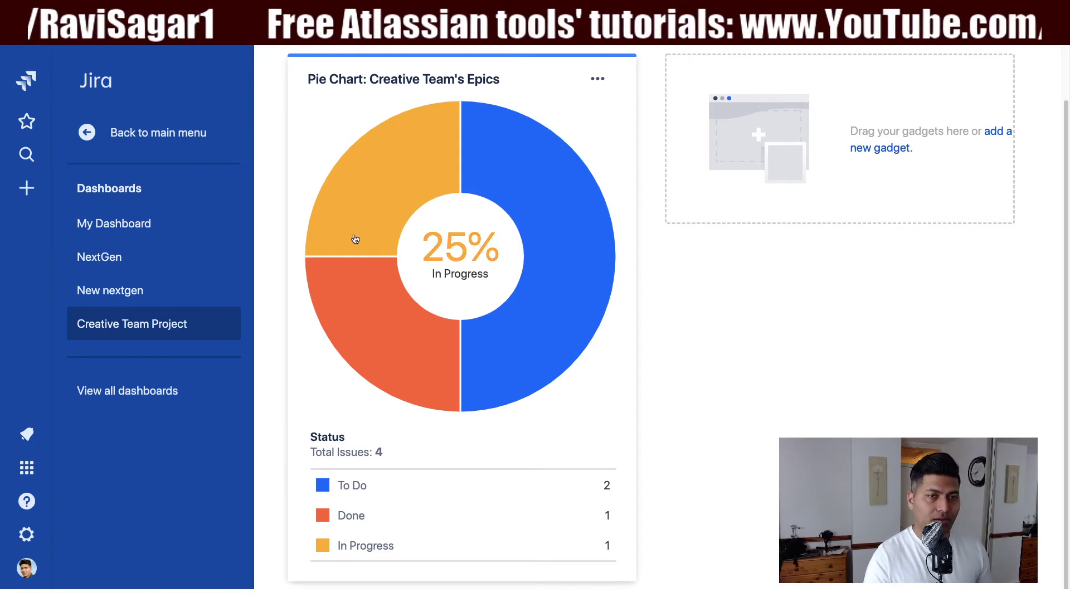
pyautogui.moveTo(351, 278)
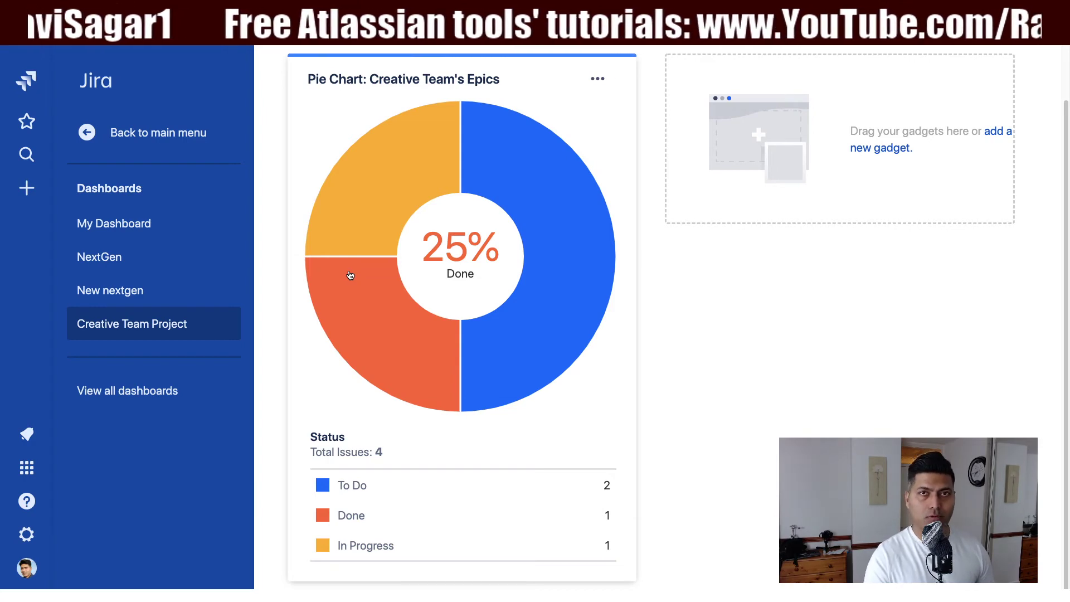
pyautogui.hotkey('ctrl', 'Tab')
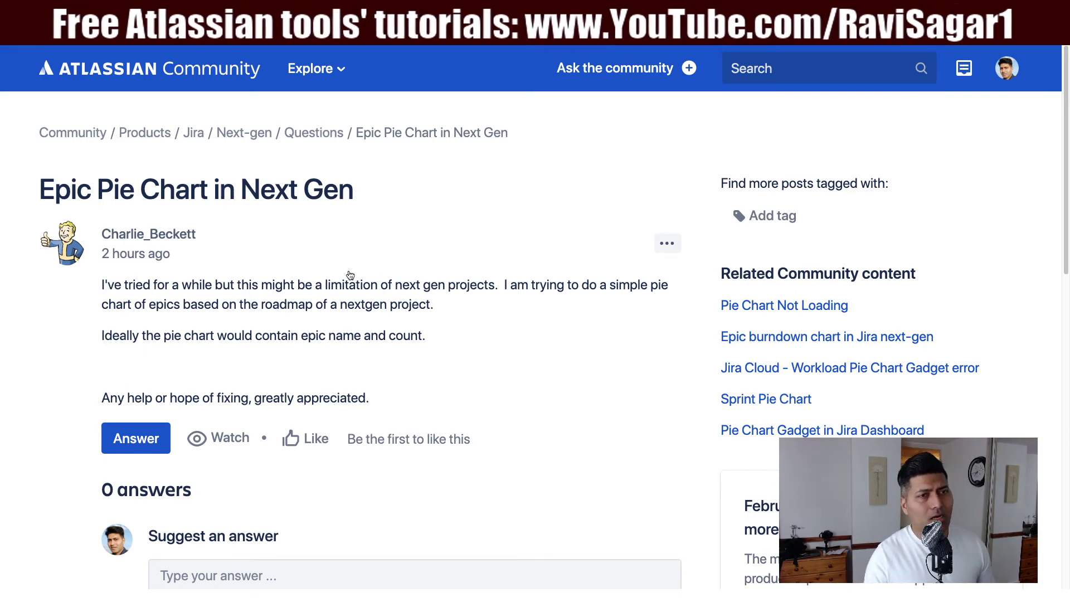
# Step: Go back to the Jira dashboard tab with the Creative Team's Epics pie chart
pyautogui.hotkey('ctrl', 'Tab')
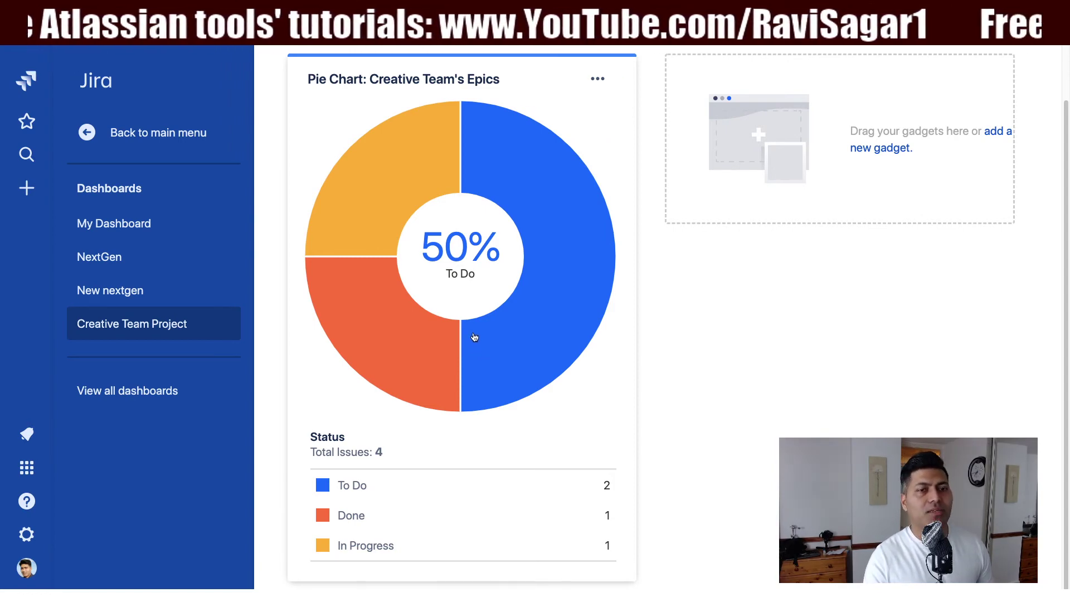
pyautogui.click(593, 80)
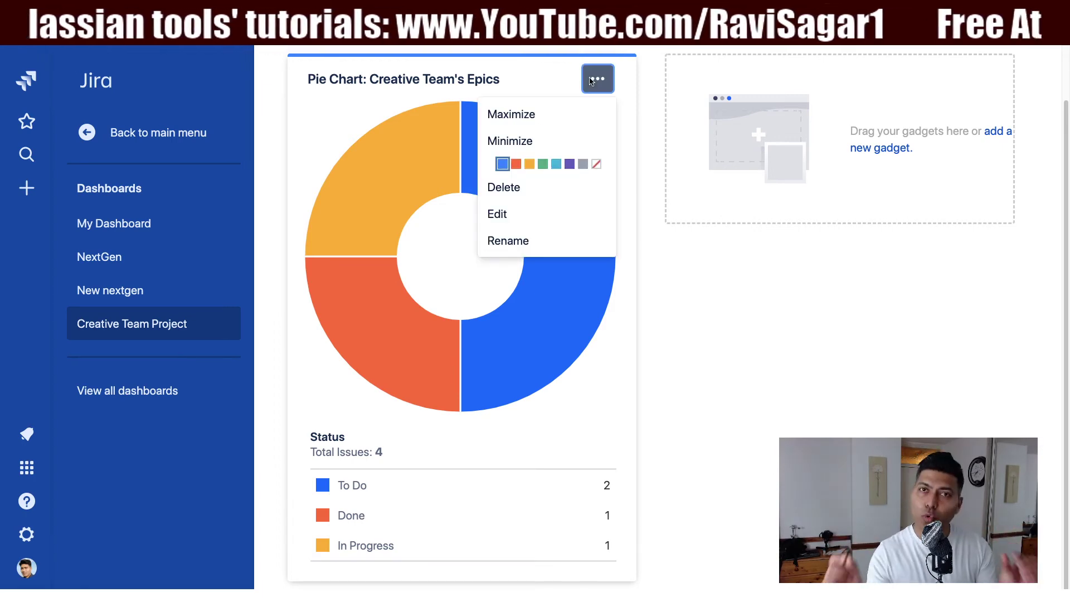
pyautogui.click(524, 219)
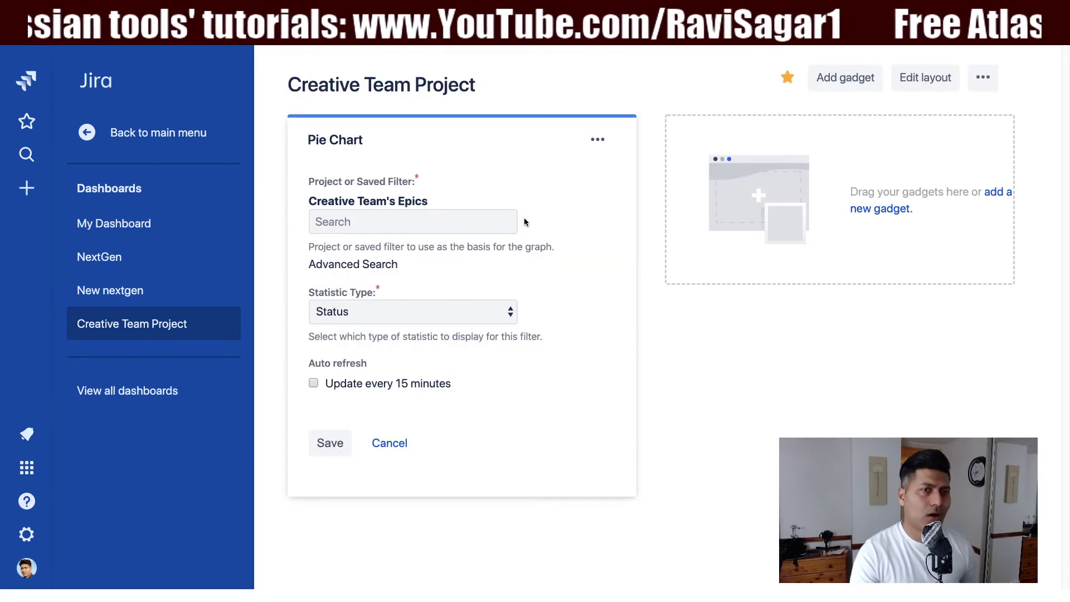
pyautogui.click(442, 315)
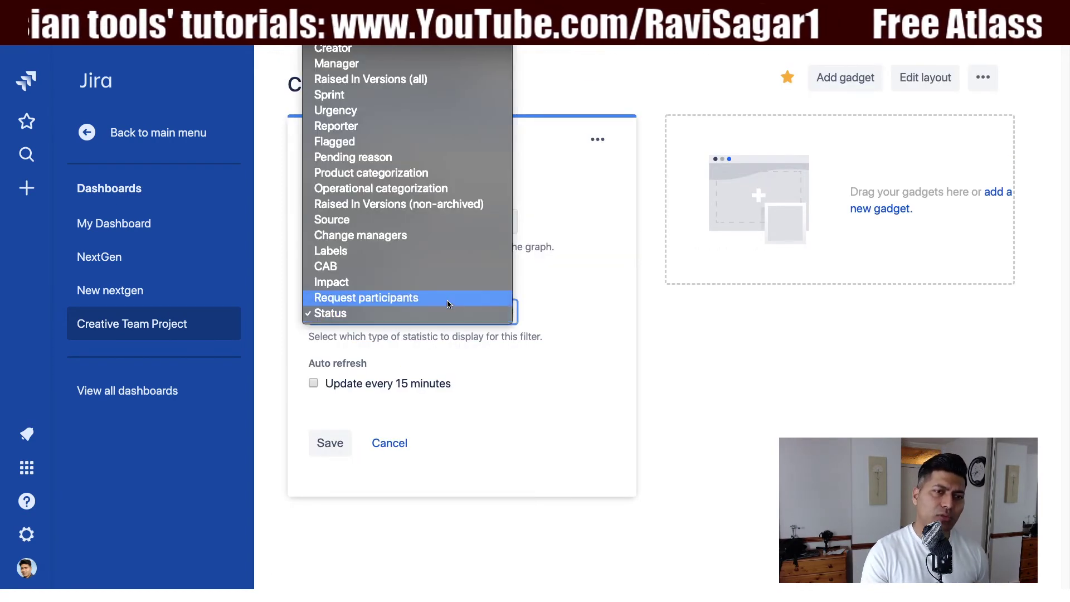
pyautogui.scroll(3, 449, 290)
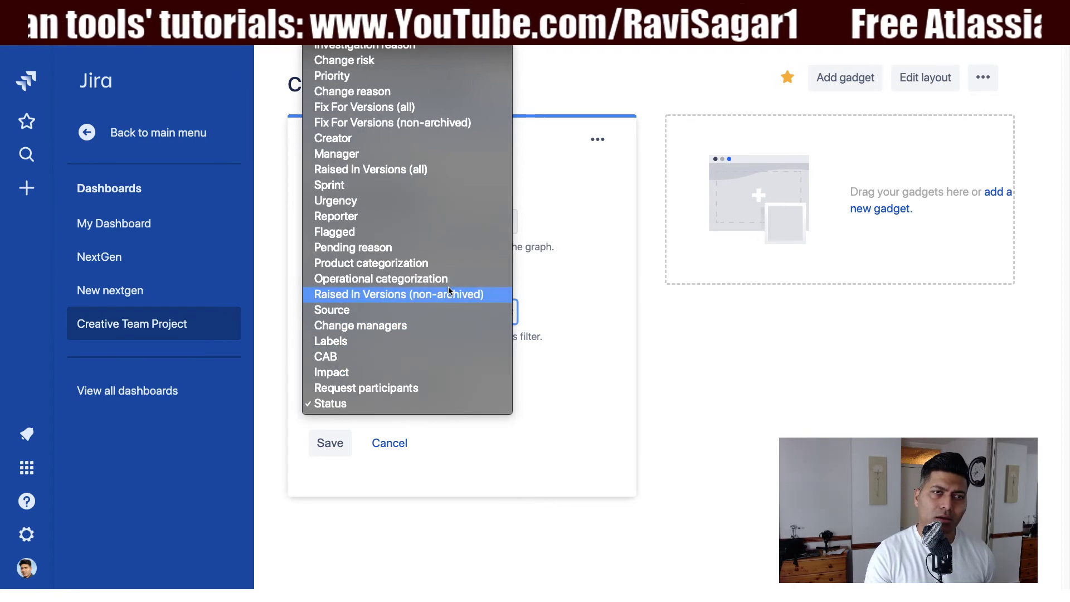
pyautogui.scroll(1, 448, 287)
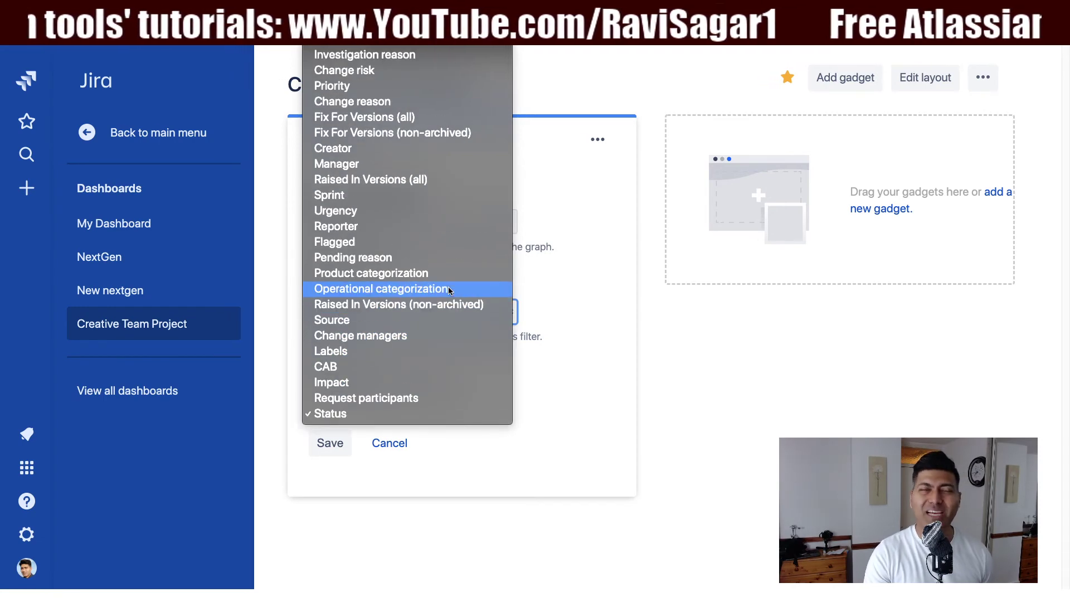
pyautogui.scroll(4, 448, 286)
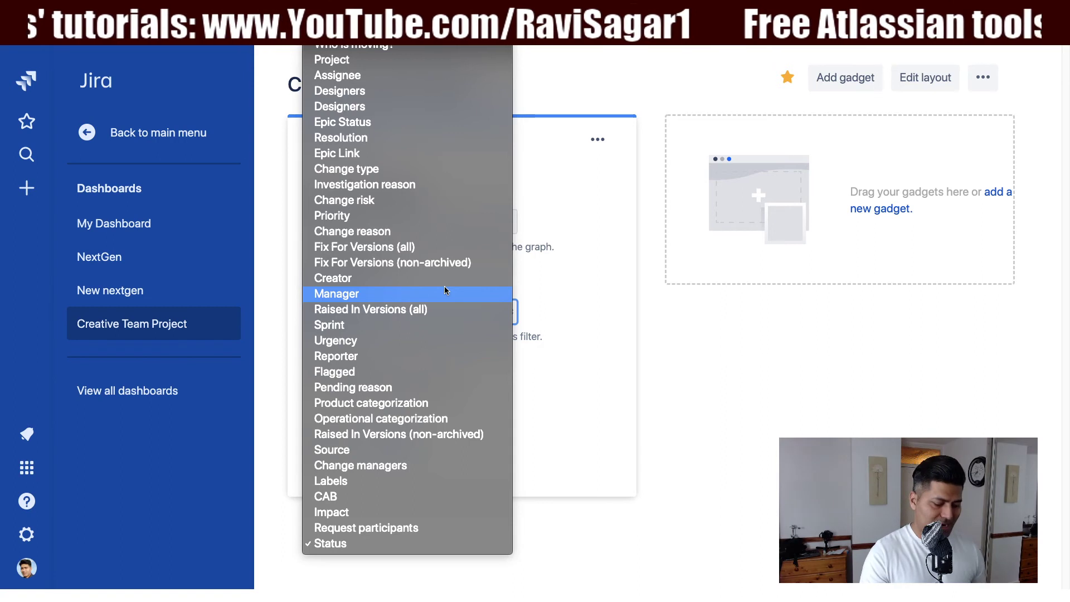
pyautogui.press('d')
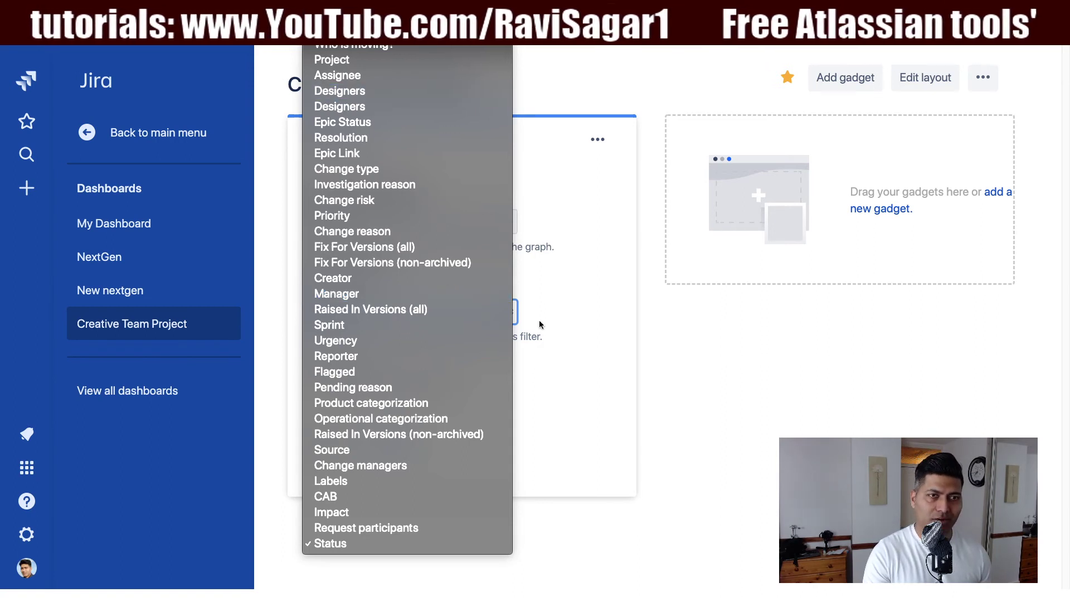
pyautogui.click(564, 326)
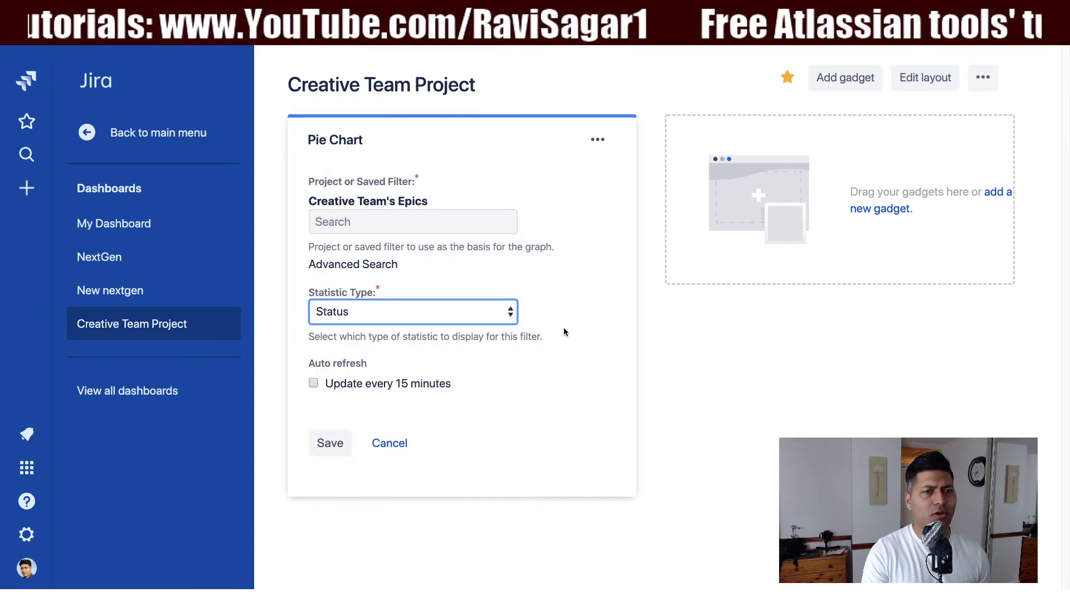
pyautogui.click(397, 443)
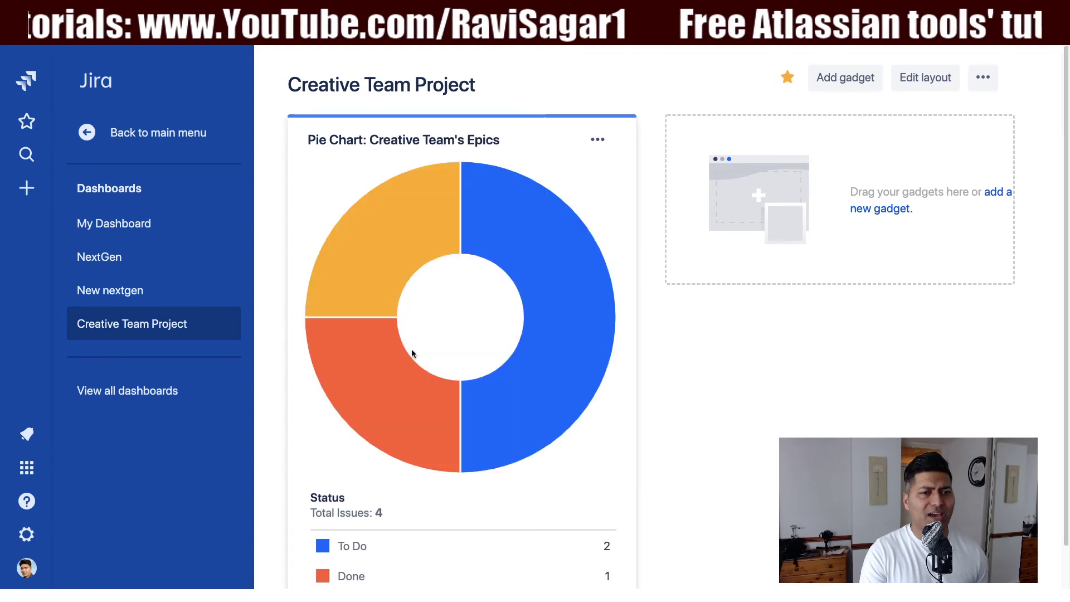